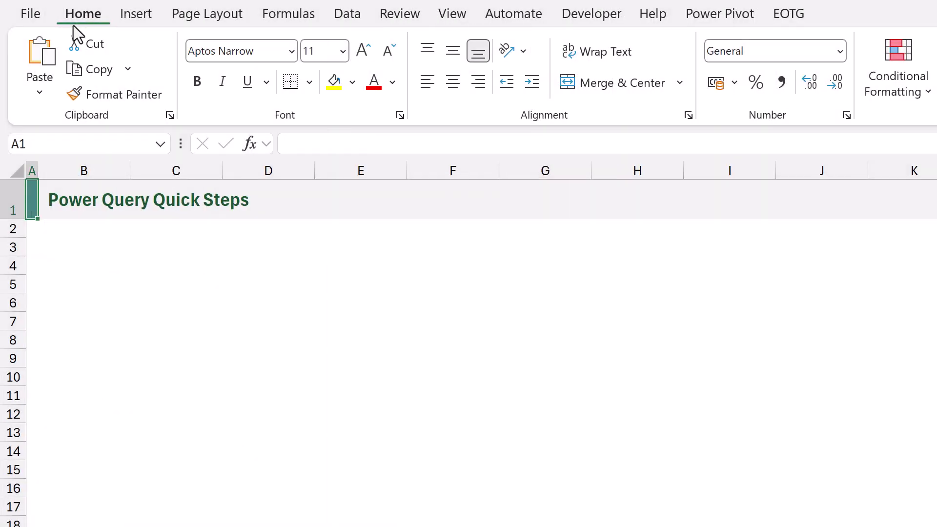
On the EOTG tab, filter the Power Query Quick Steps function list by 'Column'
click(781, 22)
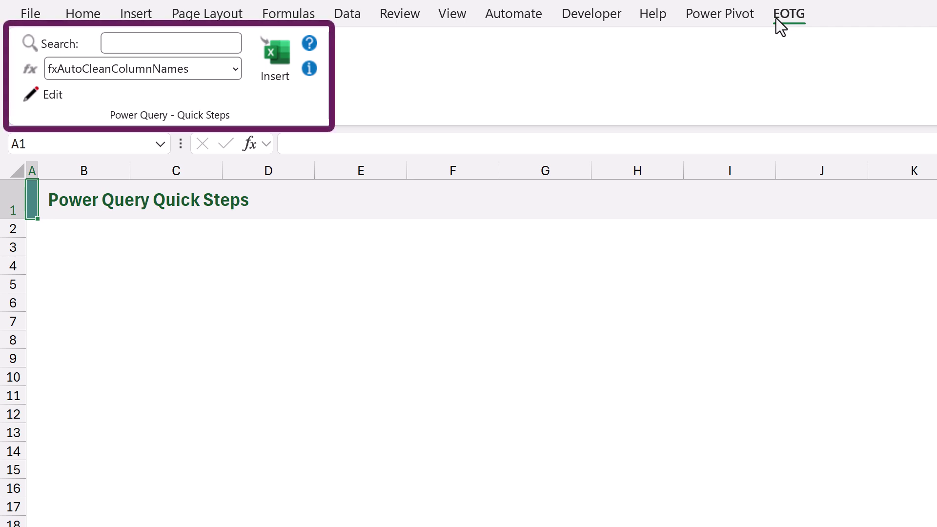
click(234, 69)
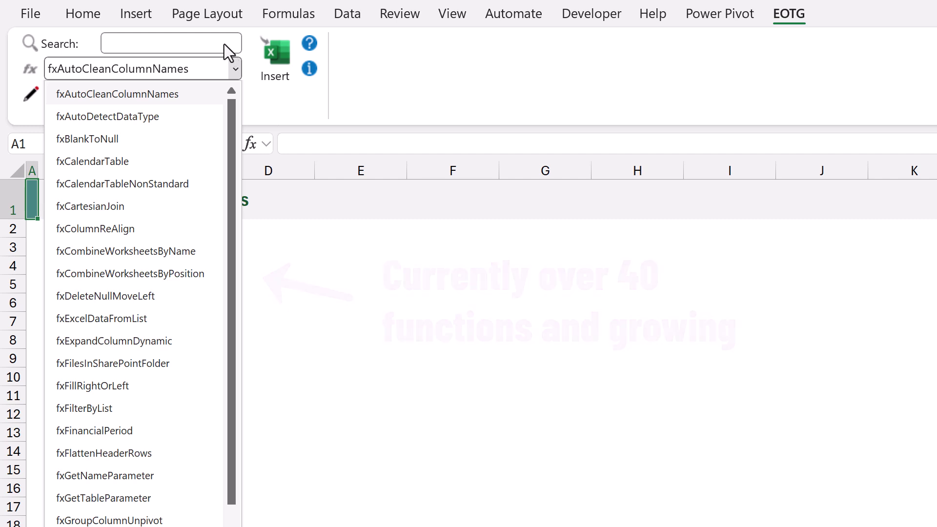
click(224, 44)
text(Column)
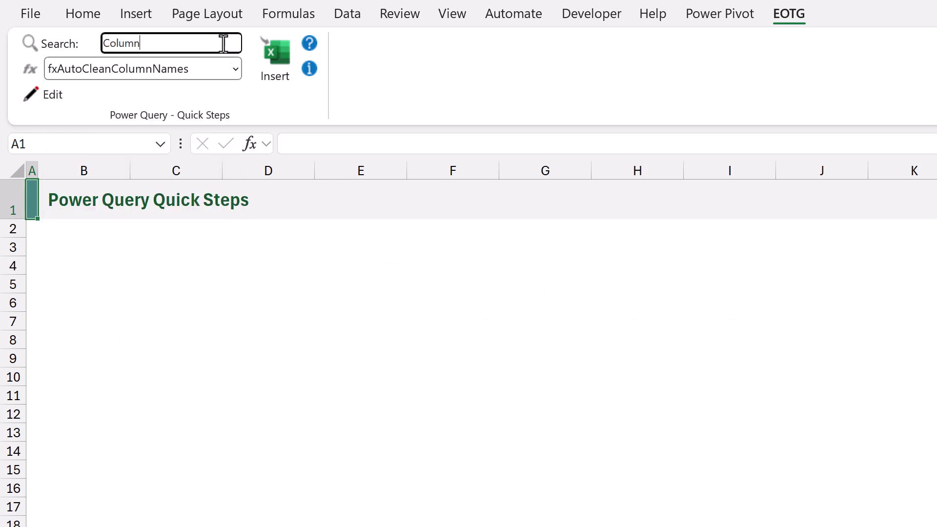
click(227, 73)
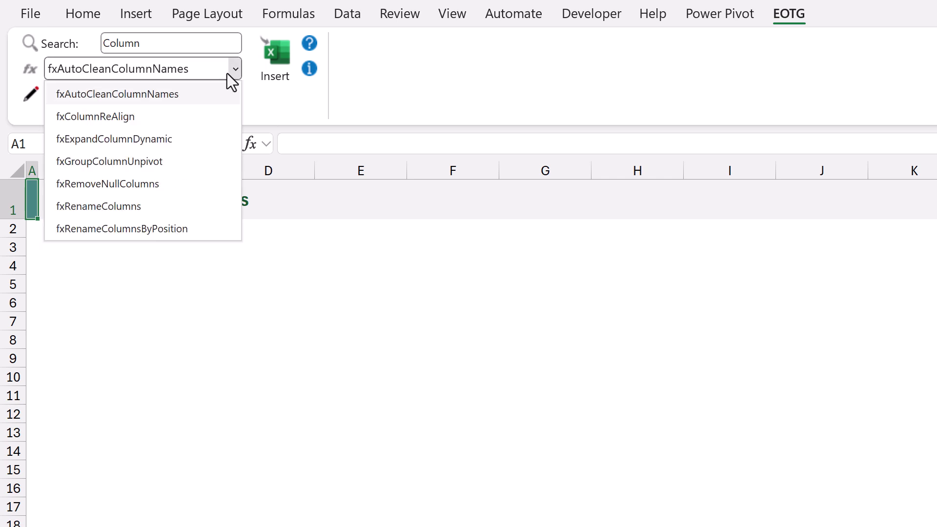
Toggle the saved-function Edit options on and then off again
click(33, 90)
click(33, 89)
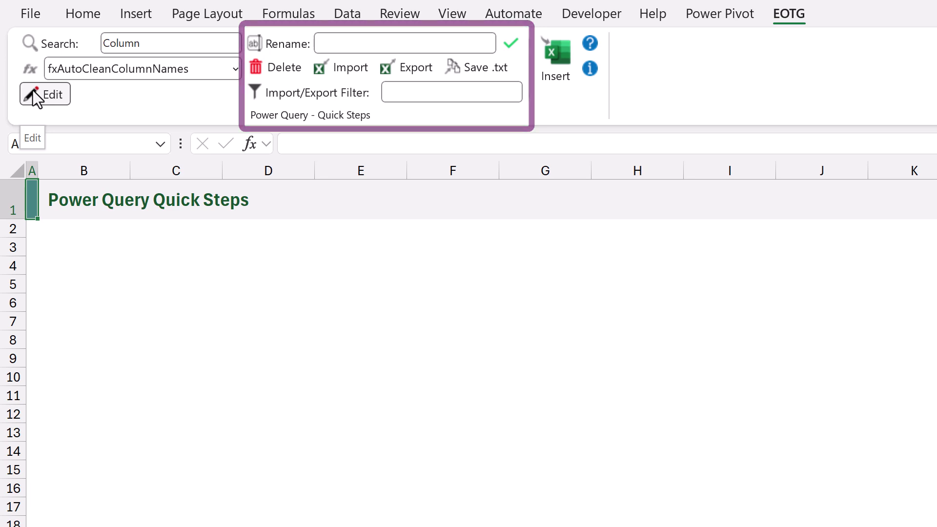
click(33, 90)
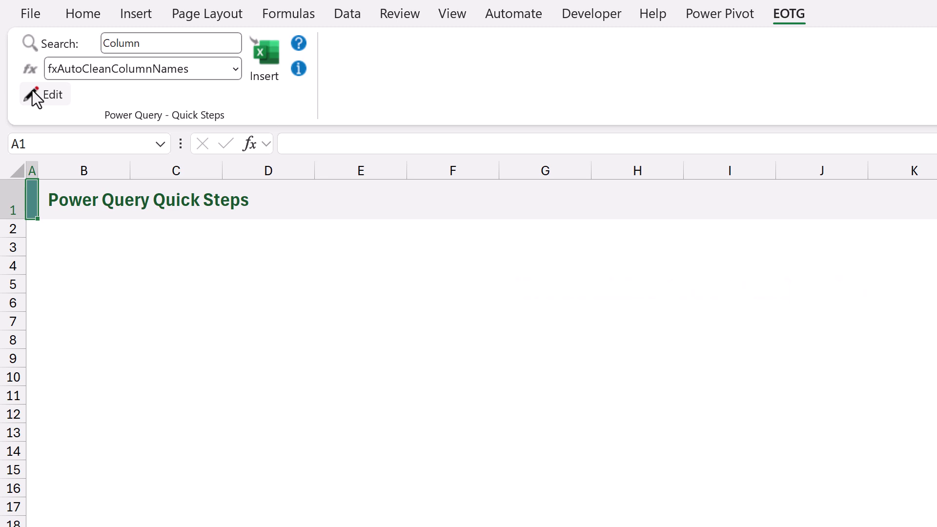
Search 'Remove' and insert fxRemoveNullColumns and fxRemoveTopRowsUntilValue as queries
click(150, 46)
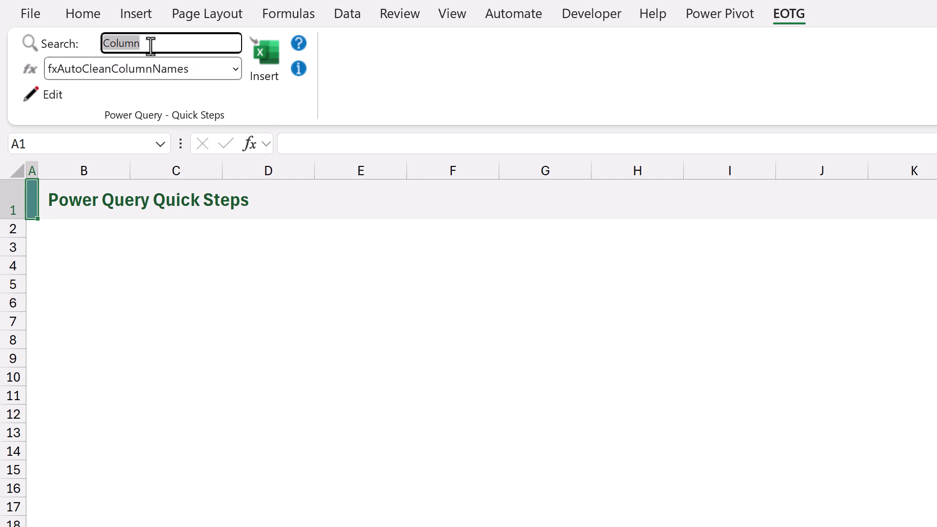
text(Remove)
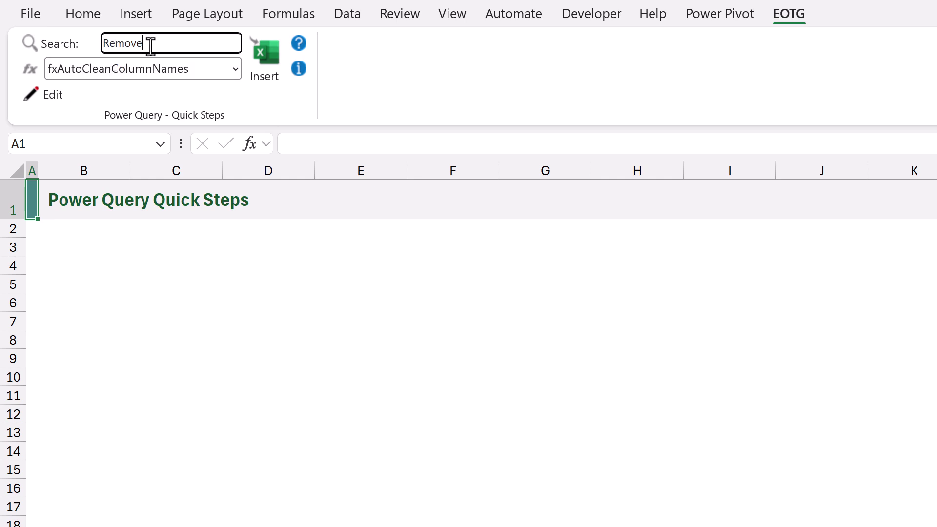
click(222, 69)
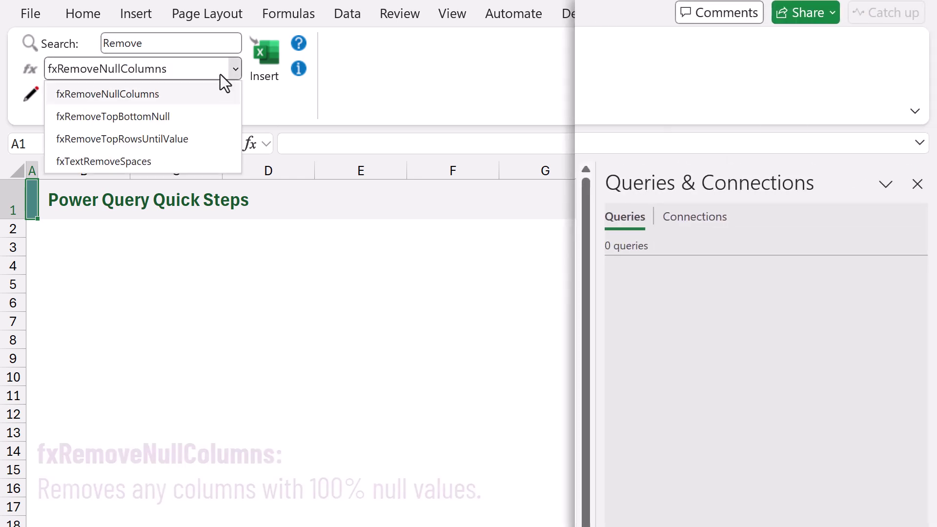
click(204, 92)
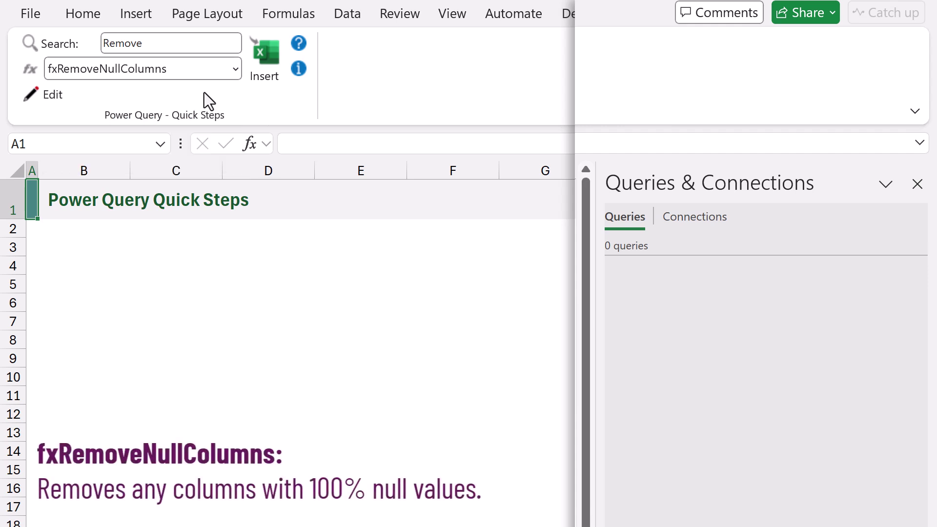
click(254, 72)
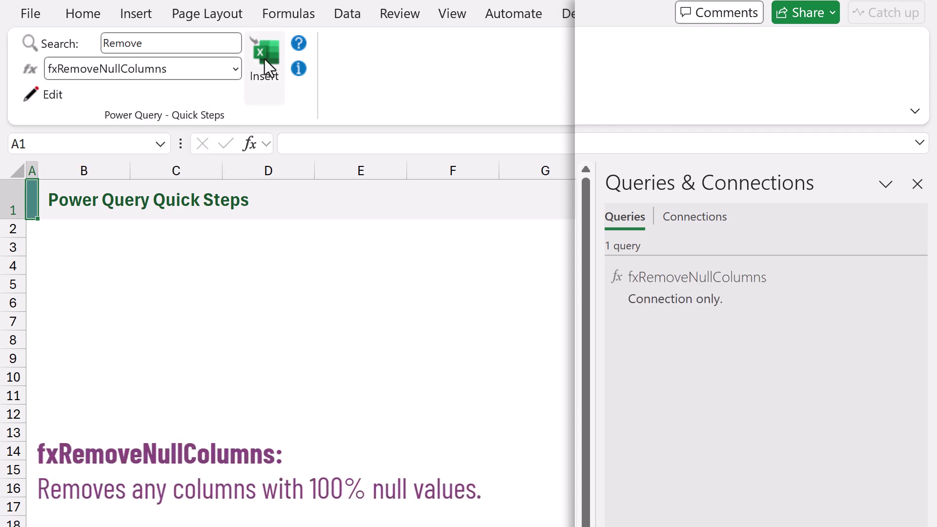
click(235, 69)
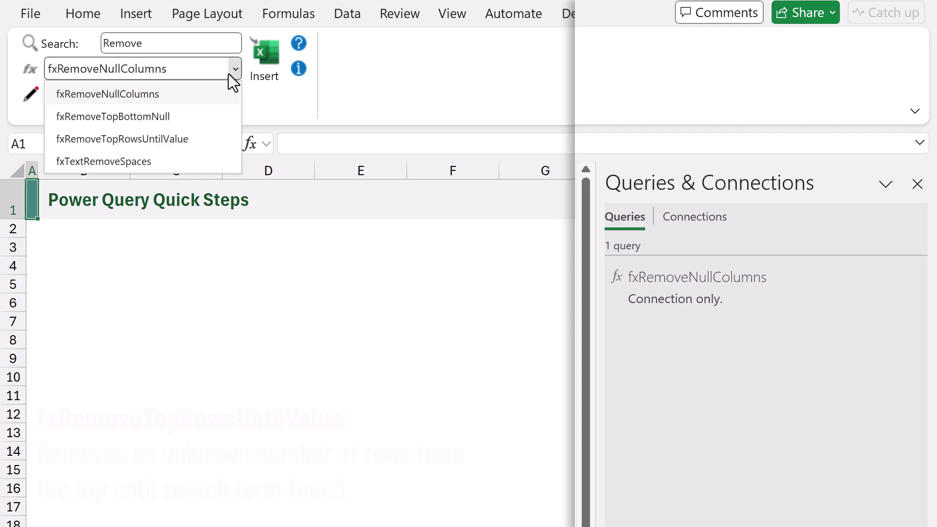
click(203, 139)
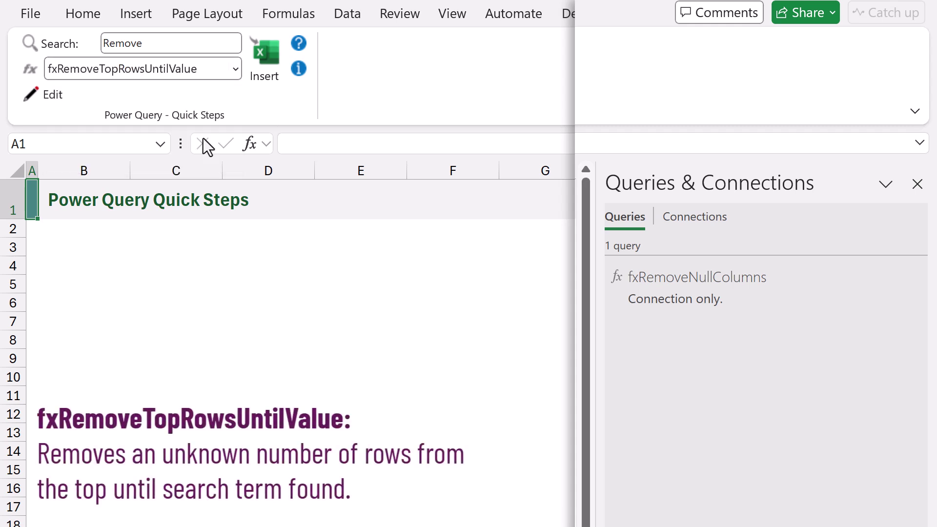
click(264, 55)
Search 'Flatten' and 'Replace' and insert fxFlattenHeaderRows and fxMultiFindReplace as queries
double_click(230, 49)
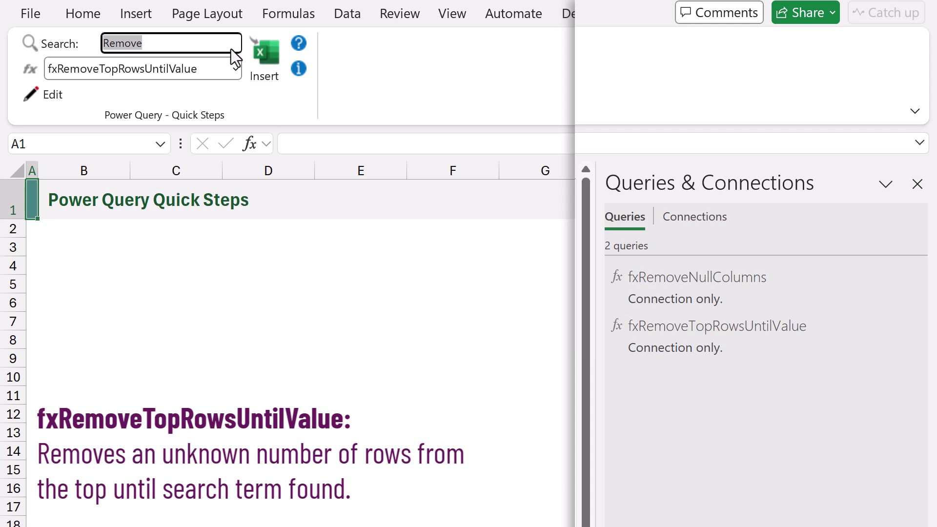
text(Flatten)
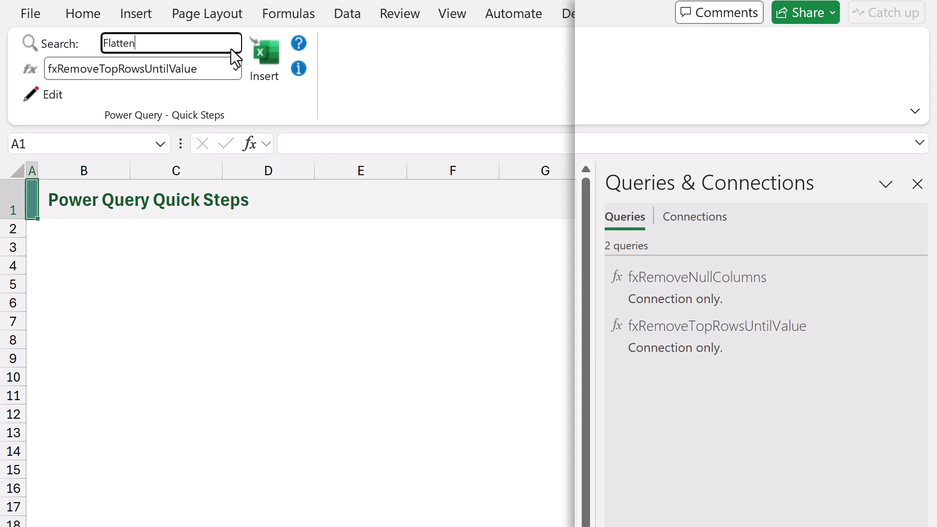
key(Tab)
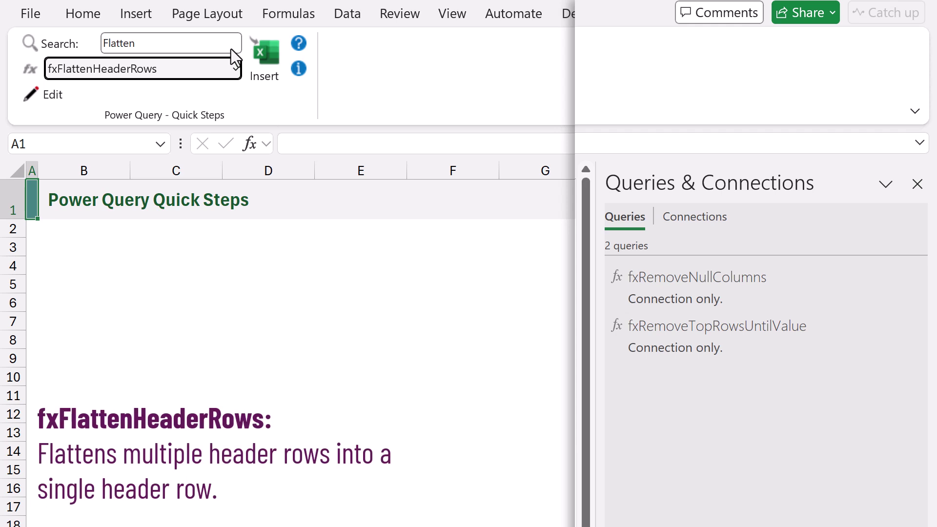
click(254, 60)
double_click(213, 45)
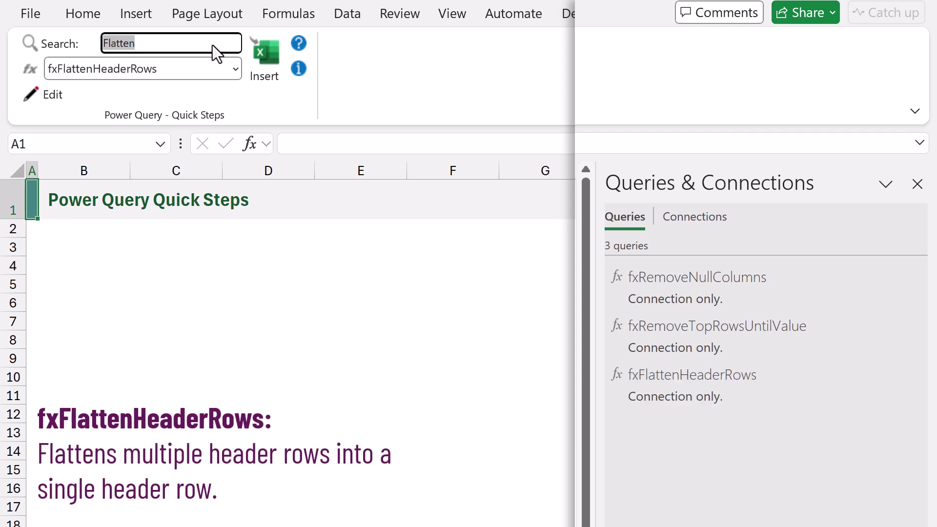
text(Replace)
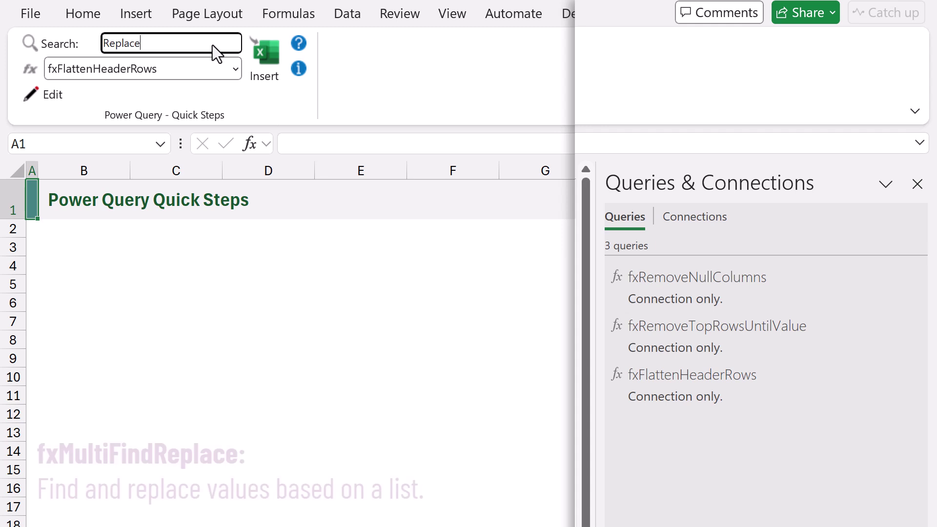
key(Tab)
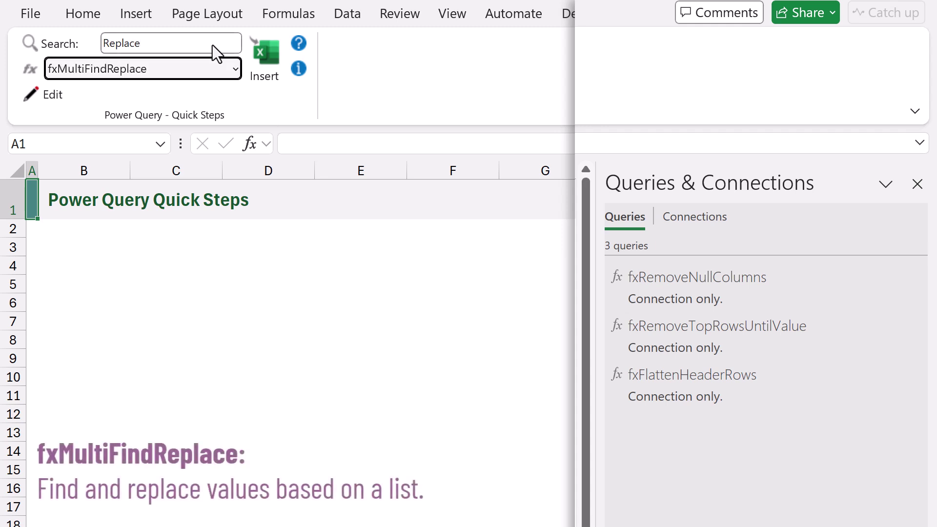
click(263, 48)
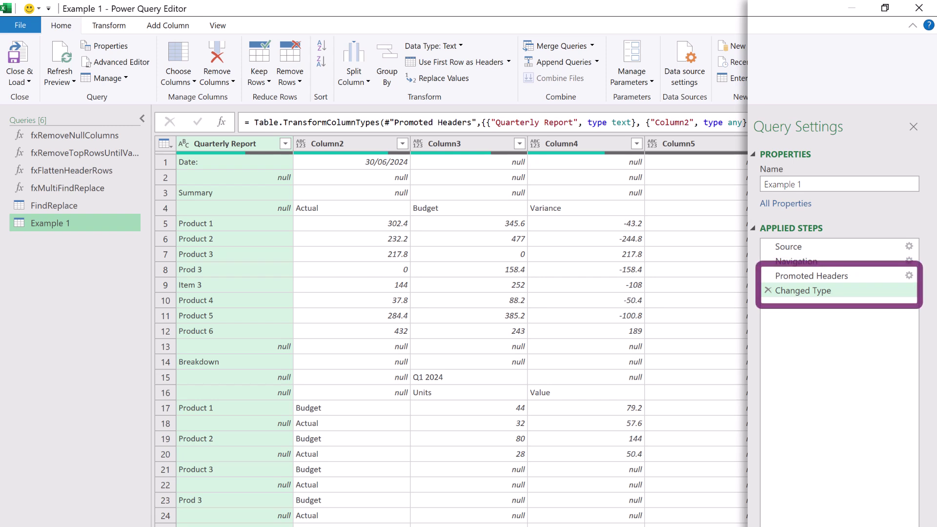
Delete the Changed Type and Promoted Headers steps and wrap #"Example 1_Sheet" in fxRemoveNullColumns
click(768, 290)
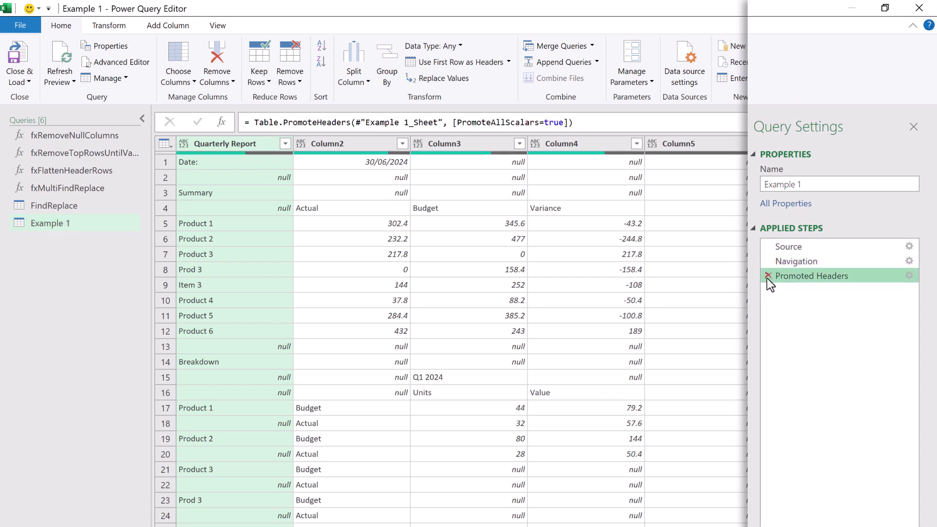
click(767, 276)
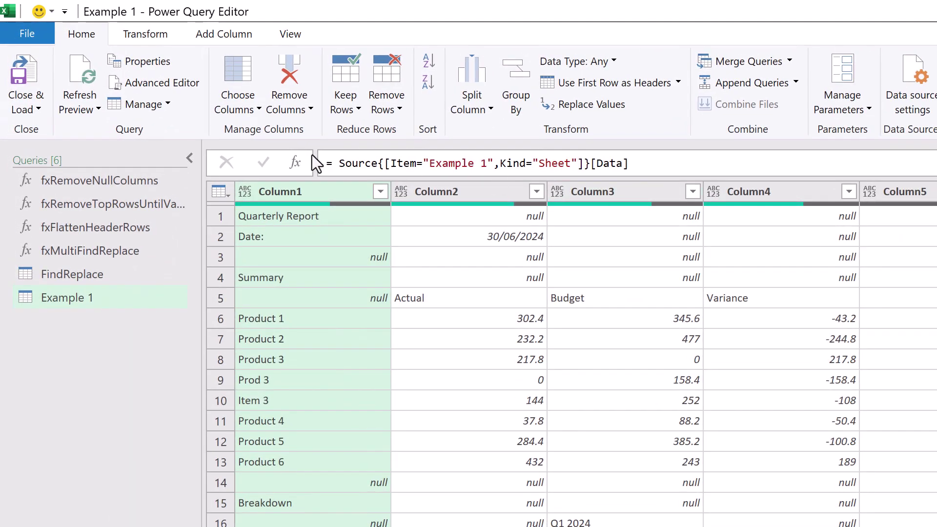
key(Down)
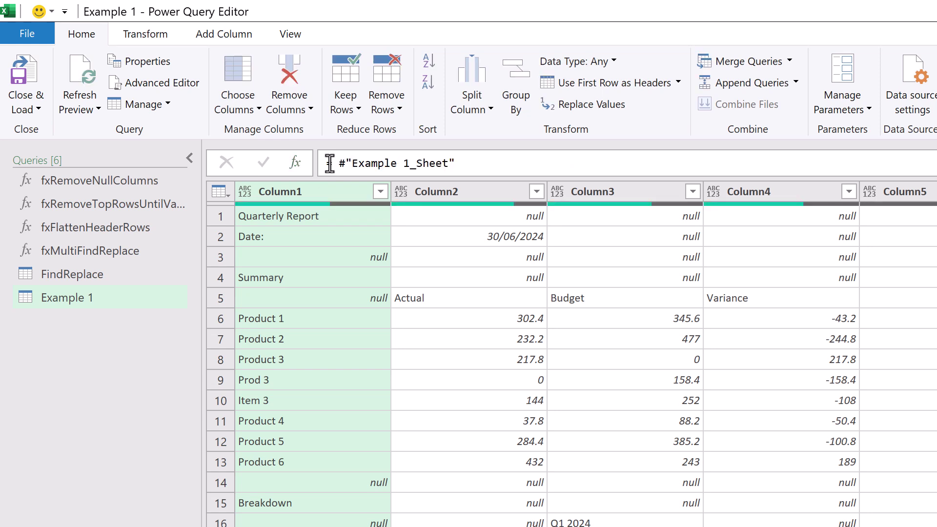
click(335, 163)
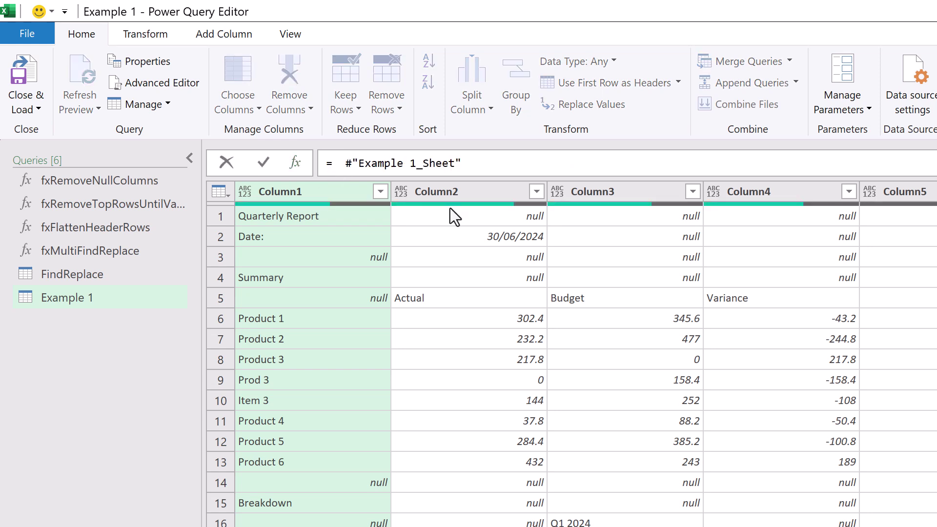
text(fx)
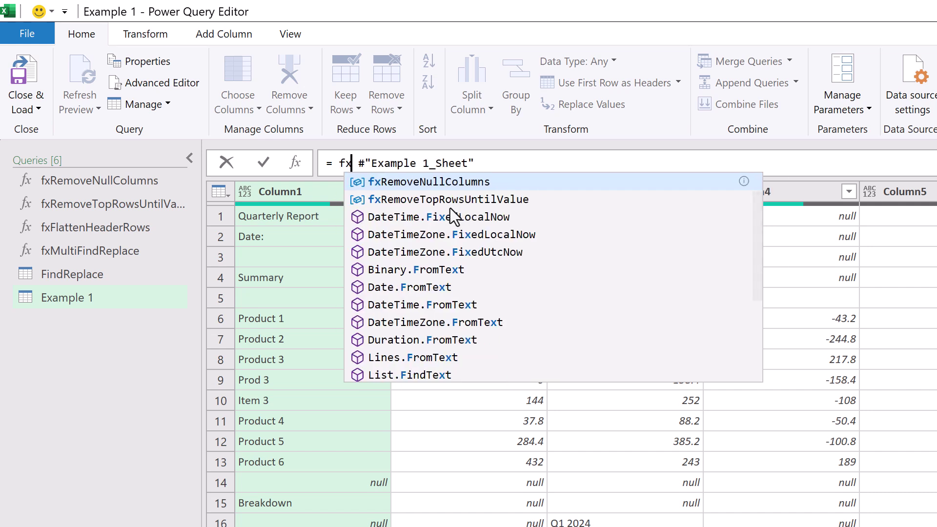
text(Rem)
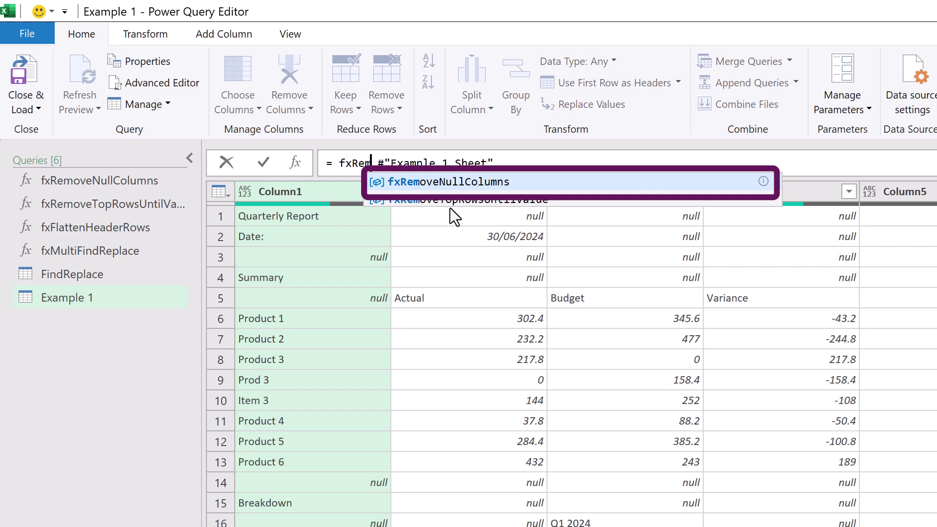
key(Tab)
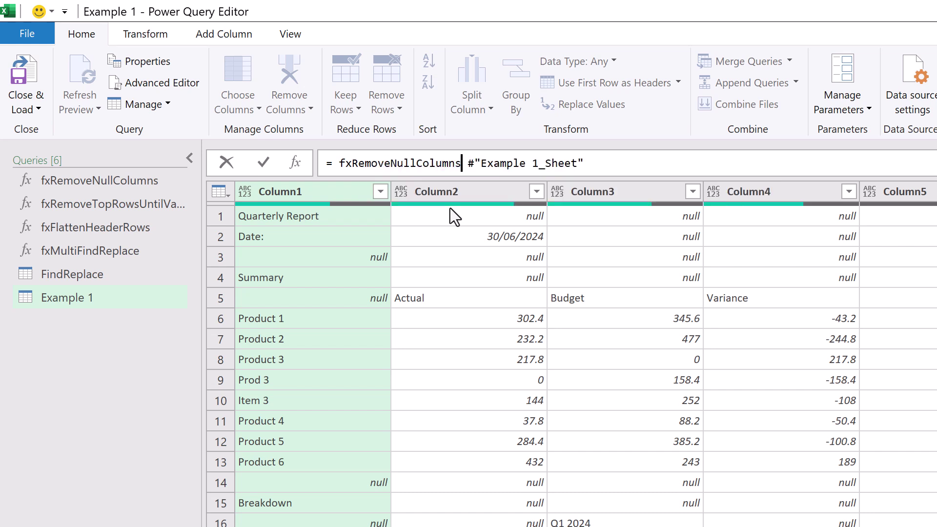
text(()
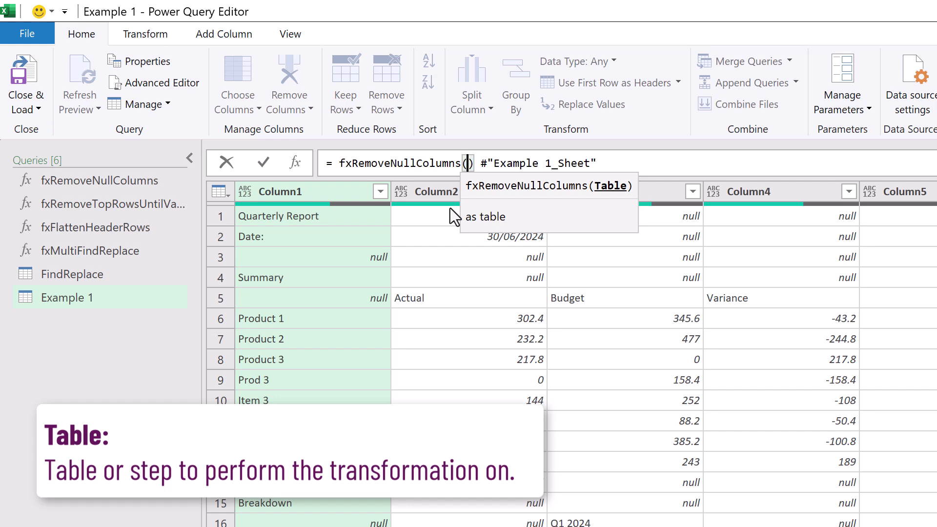
key(Delete)
key(Delete)
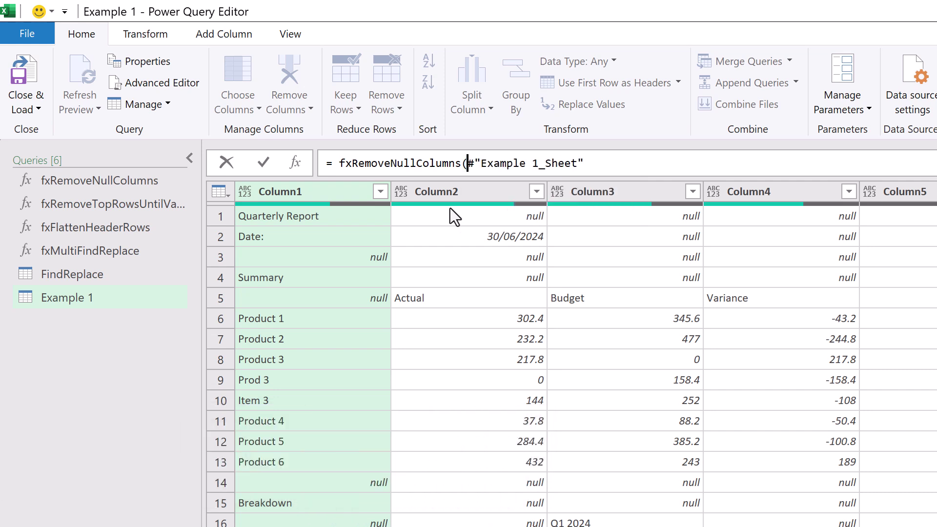
key(End)
text())
key(Return)
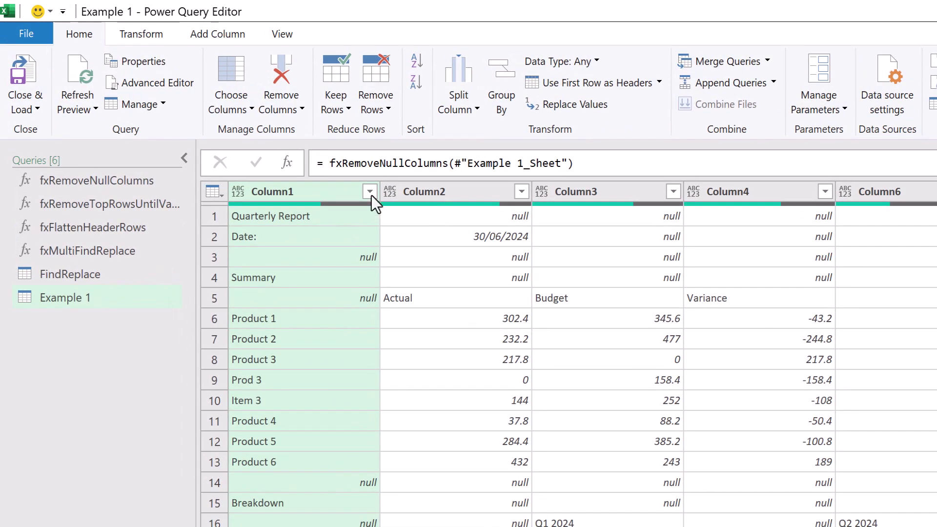
Add a new step with fxRemoveTopRowsUntilValue(Custom1,"Column1","Breakdown") in the formula bar
click(289, 163)
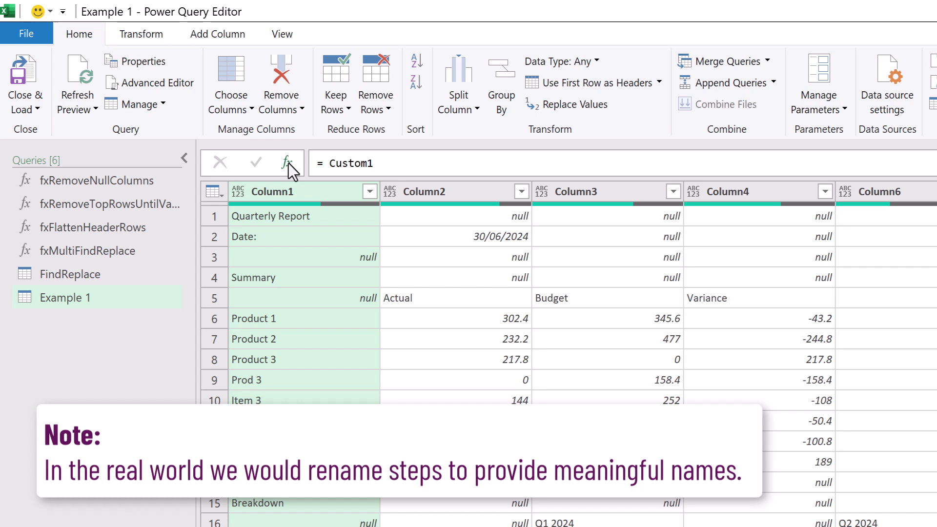
click(320, 163)
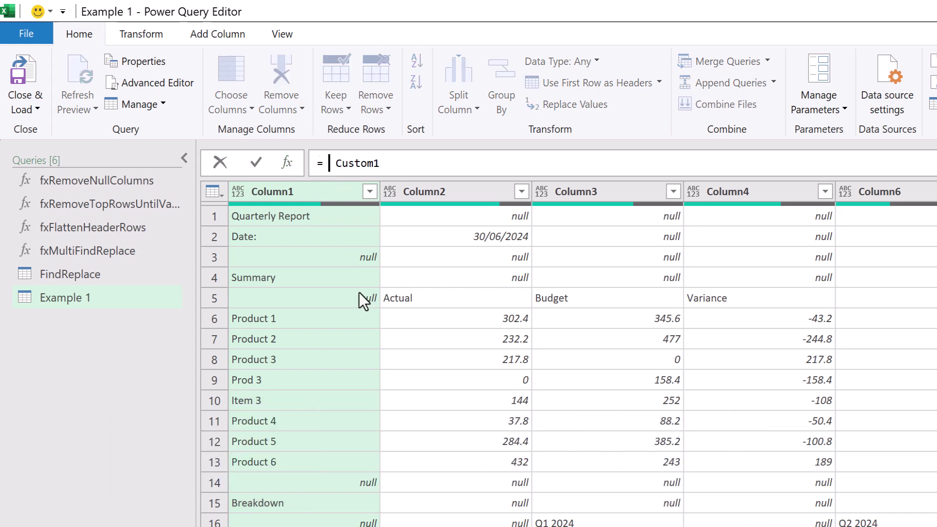
text(fx)
key(Down)
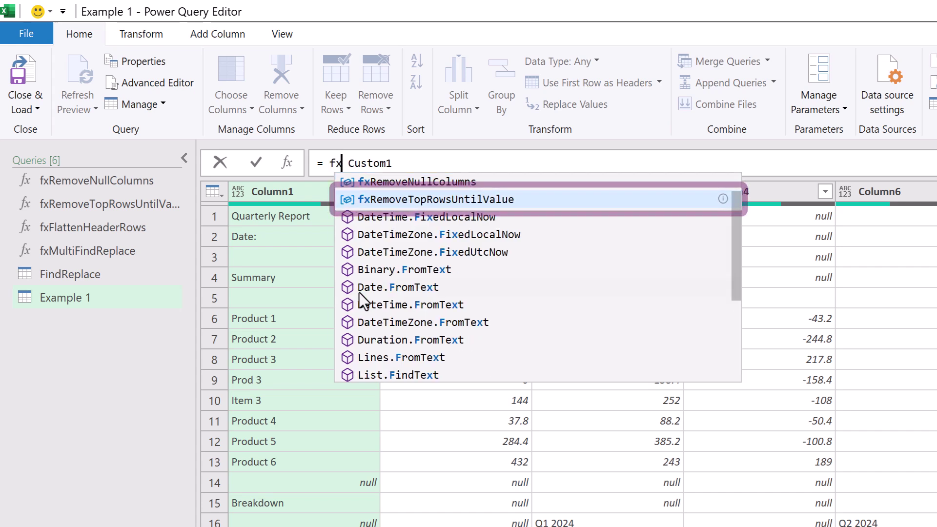
key(Tab)
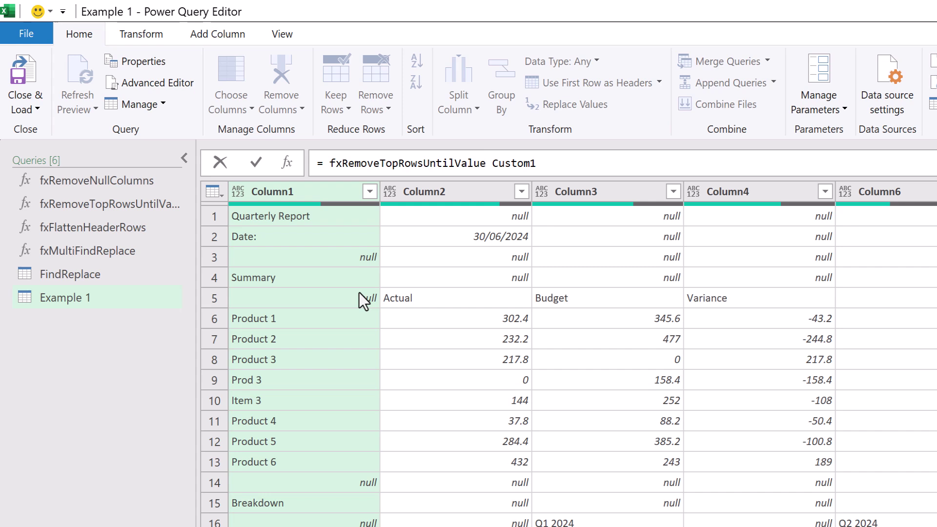
text(()
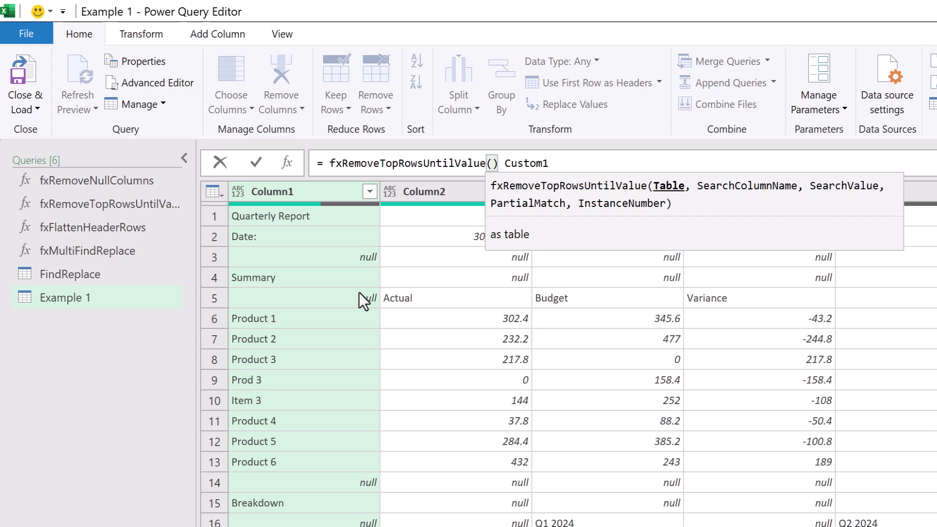
mouse_move(398, 168)
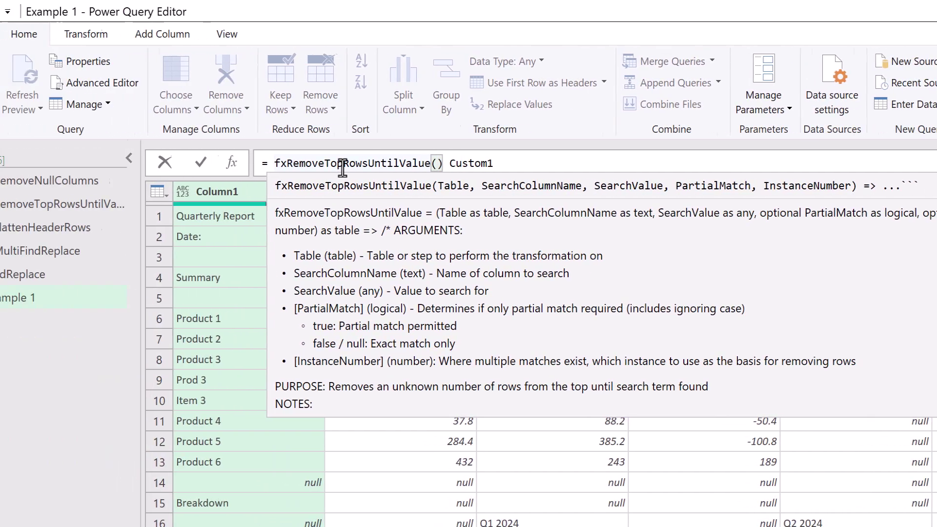
key(Delete)
key(Delete)
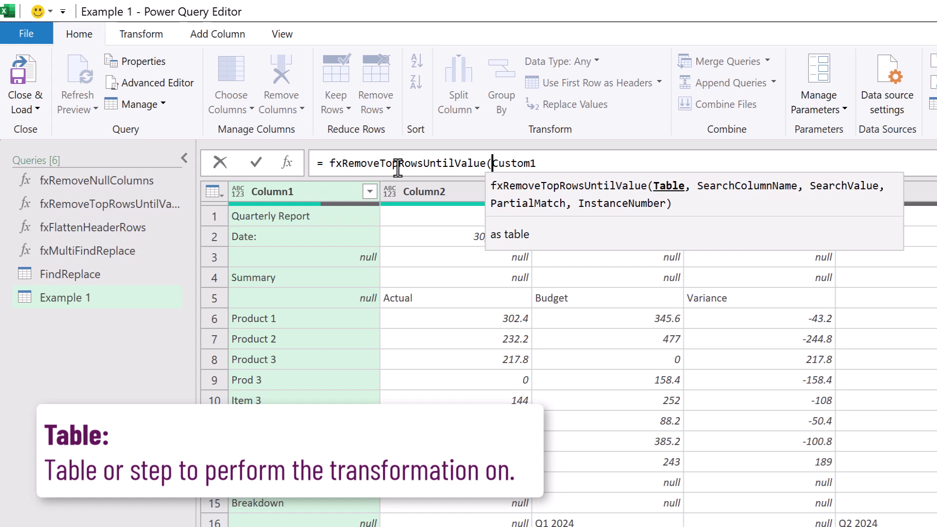
key(End)
text(,)
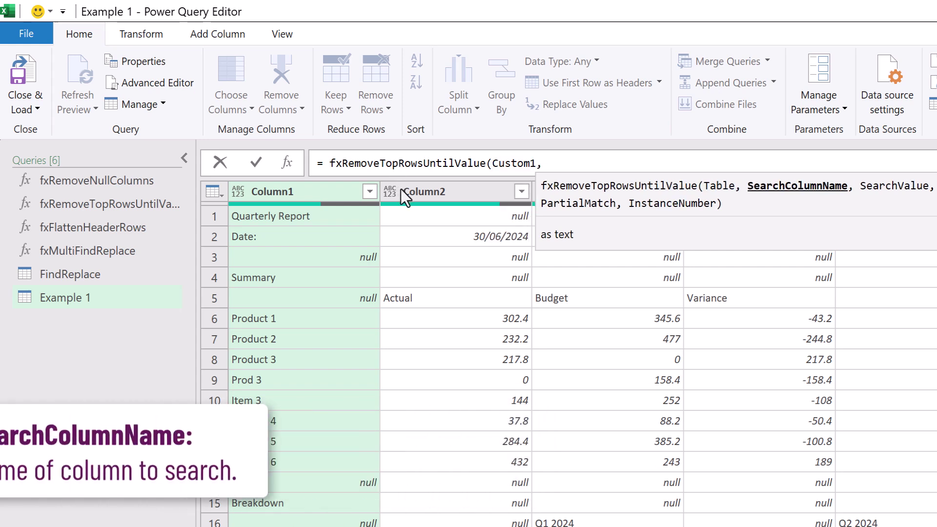
text("Column1)
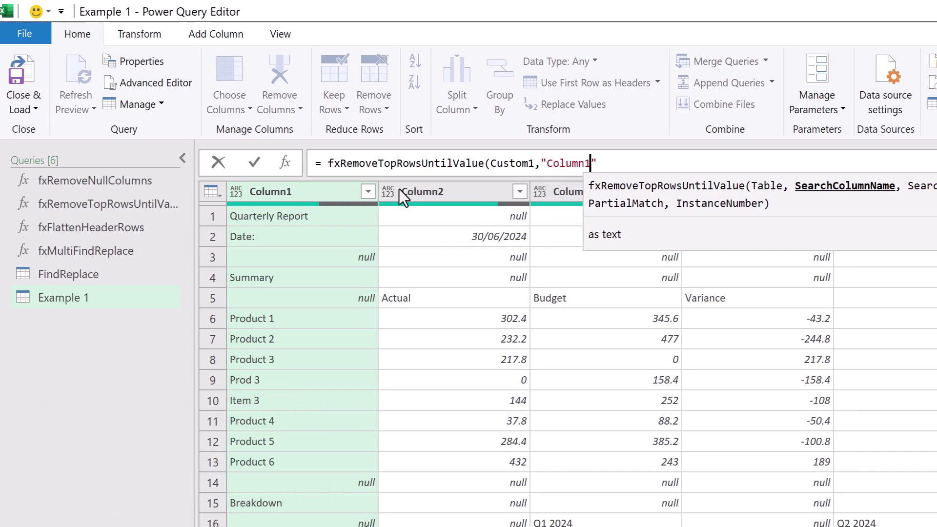
text(",")
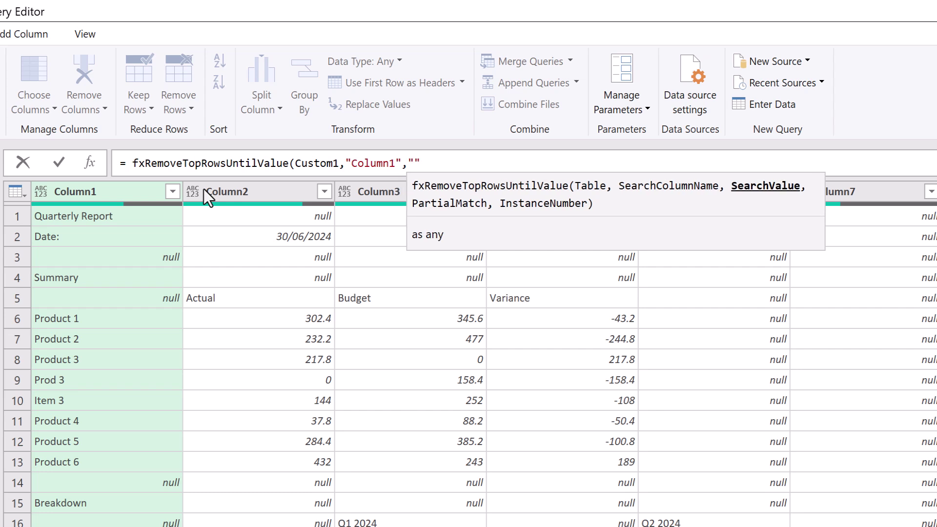
text(Breakdown)
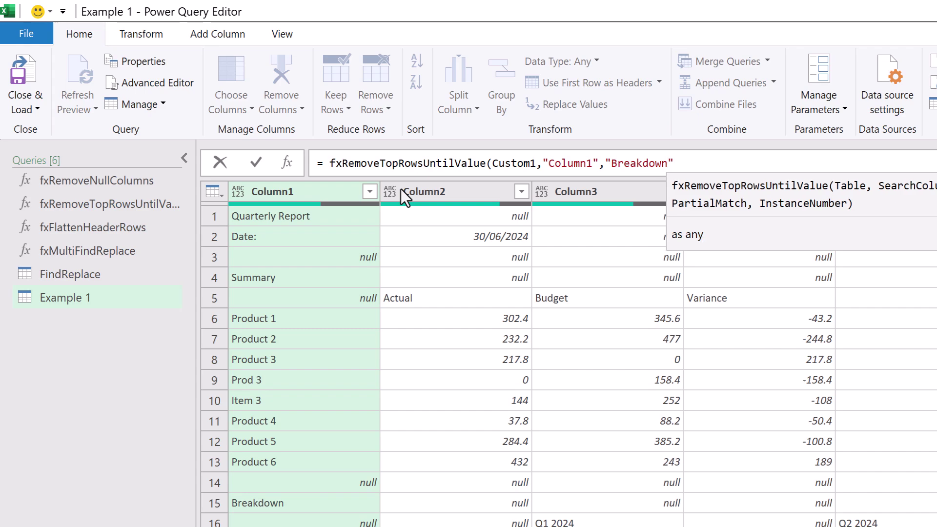
Commit the Breakdown trimming formula, then remove the top 1 row
text())
key(Return)
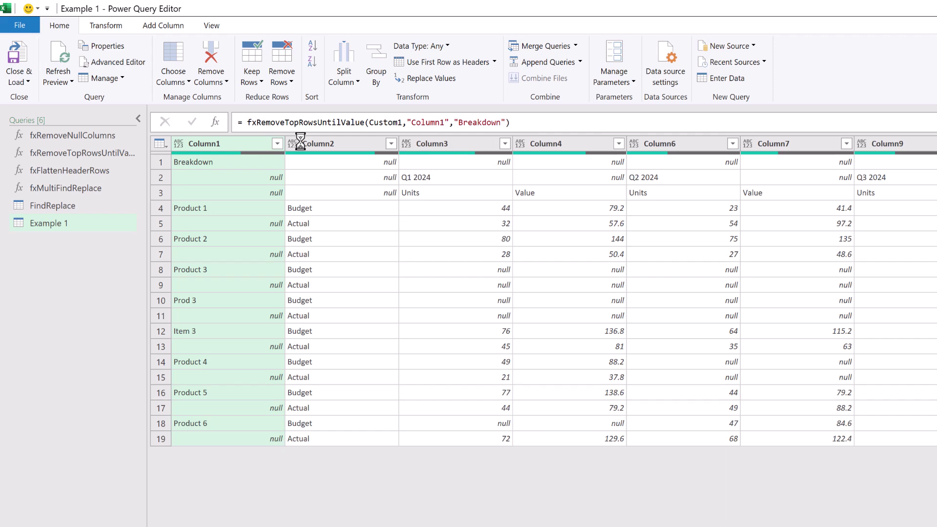
click(289, 81)
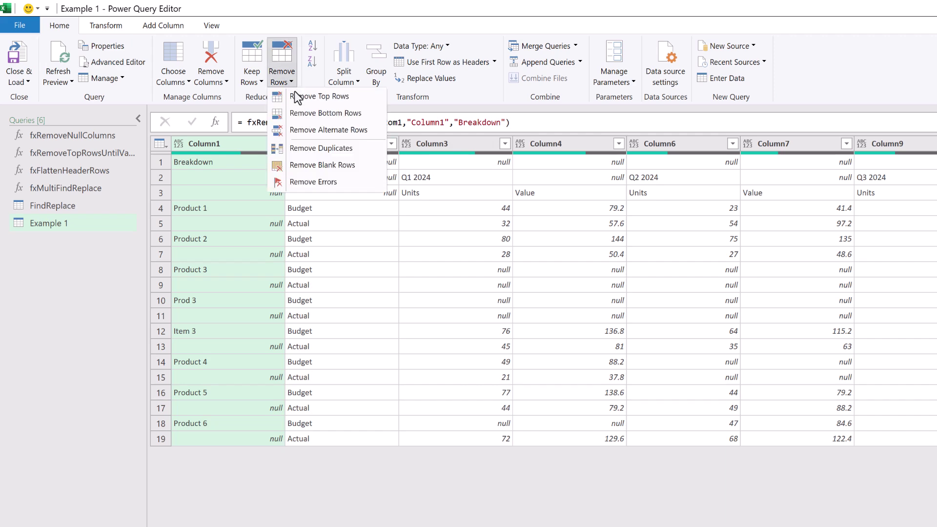
click(298, 97)
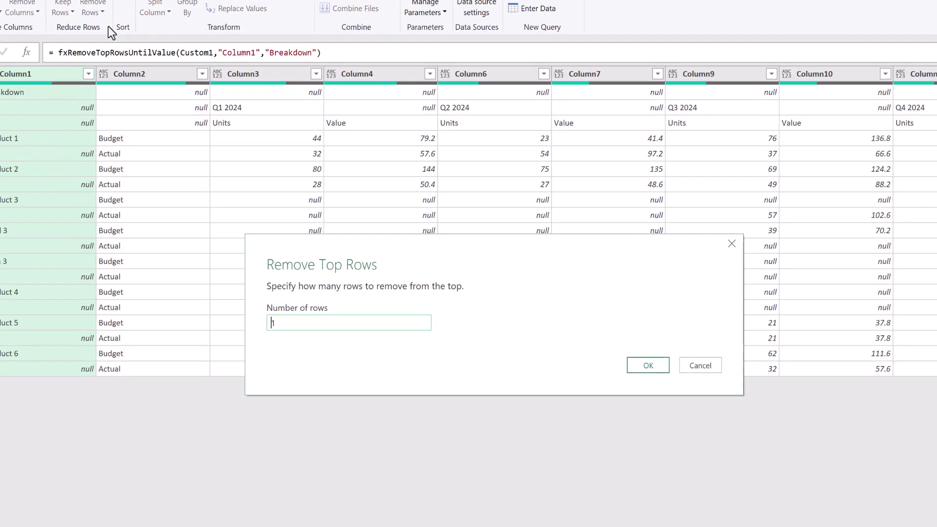
text(1)
click(648, 366)
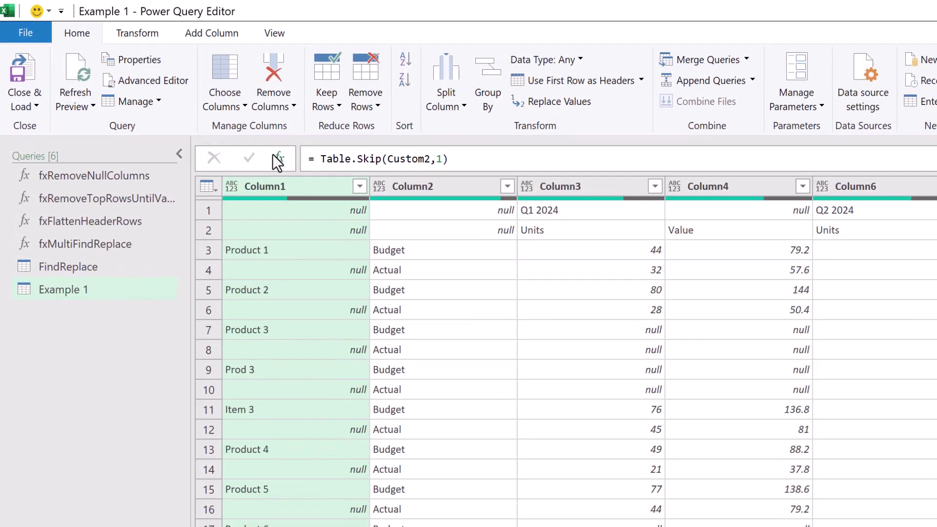
Add a step fxFlattenHeaderRows(#"Removed Top Rows",2,"|","Right") merging the two header rows
click(277, 160)
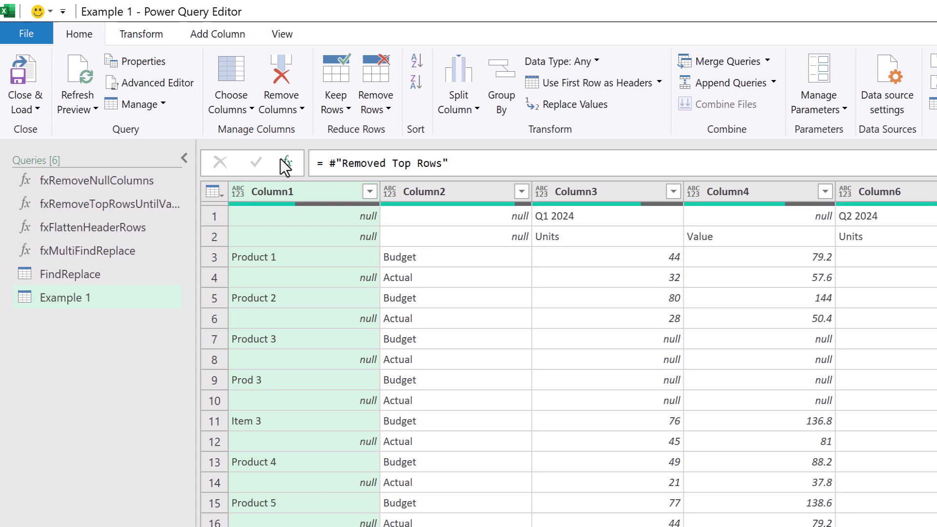
click(324, 163)
text(f)
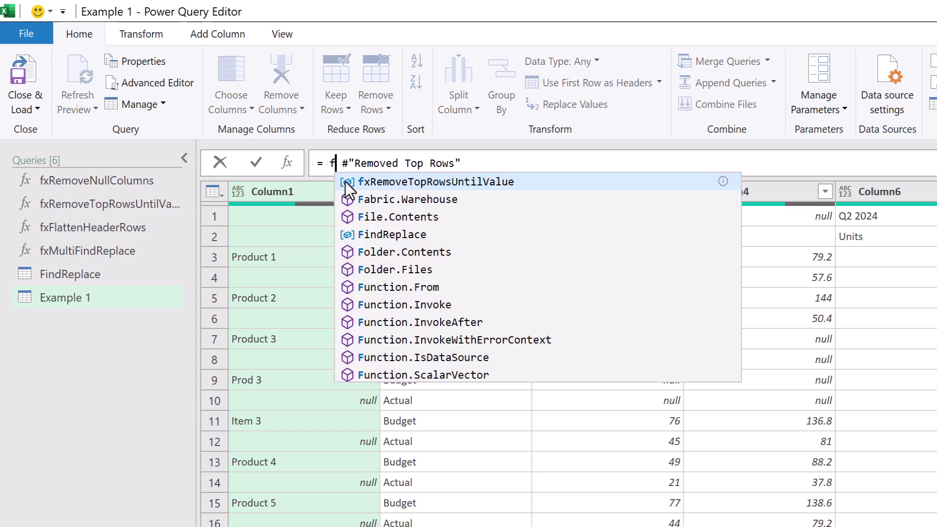
text(xF)
click(344, 181)
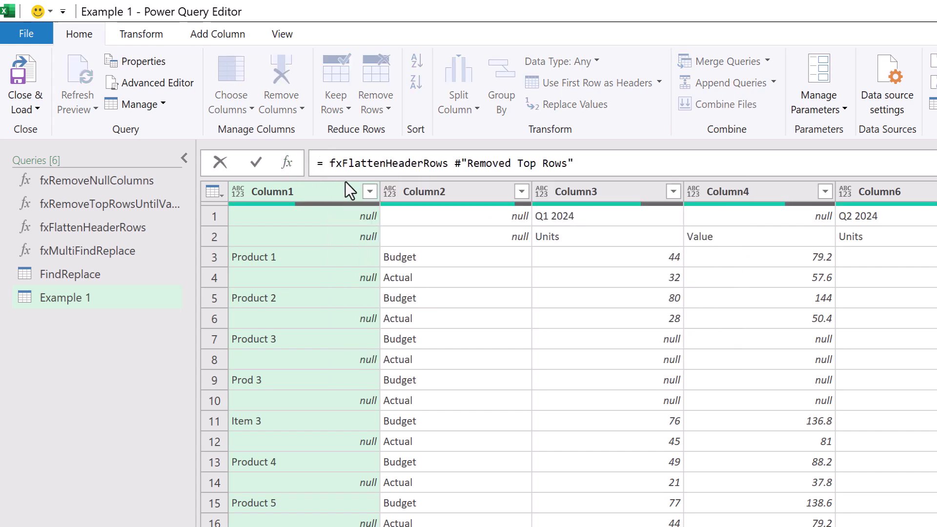
text(()
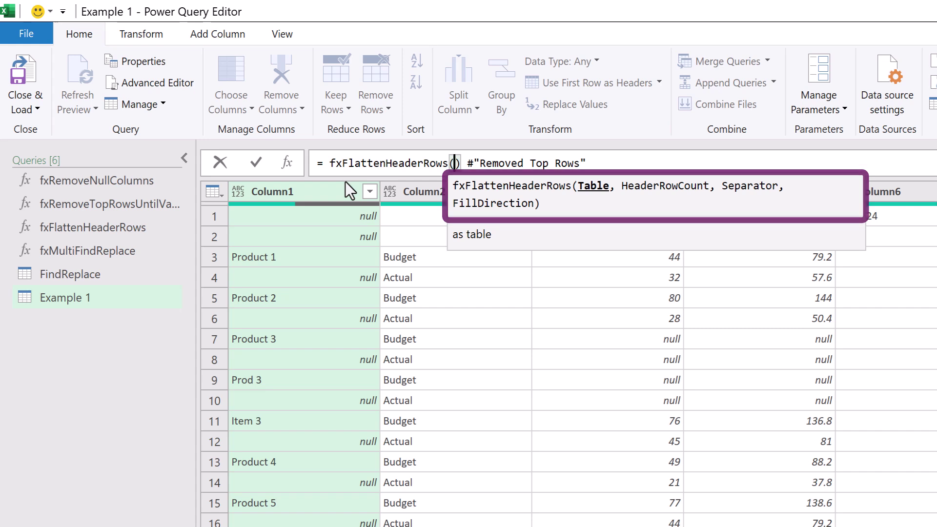
key(Delete)
key(Delete)
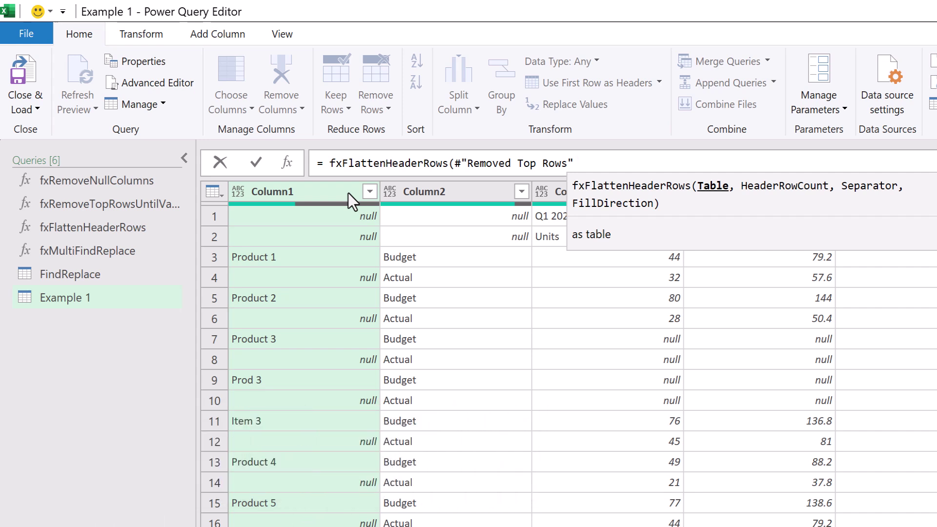
text(,)
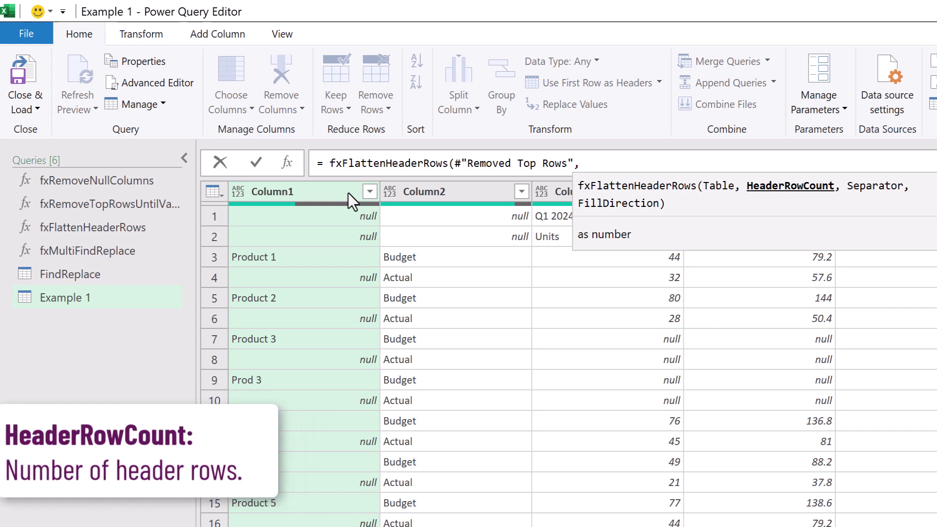
text(2)
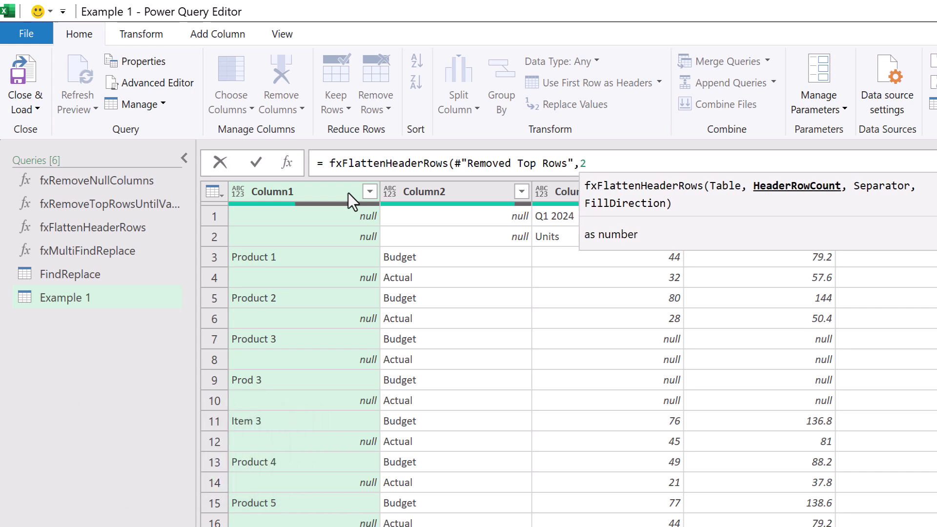
text(,)
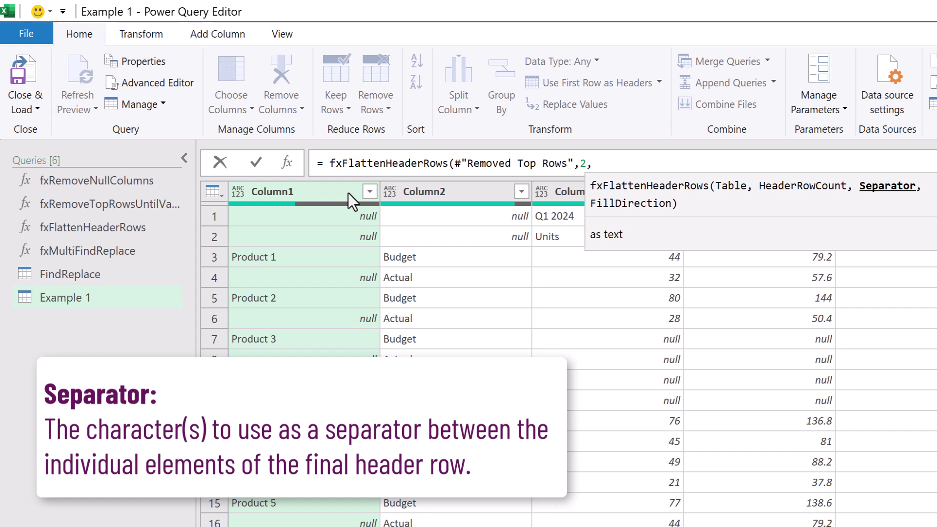
text("|",)
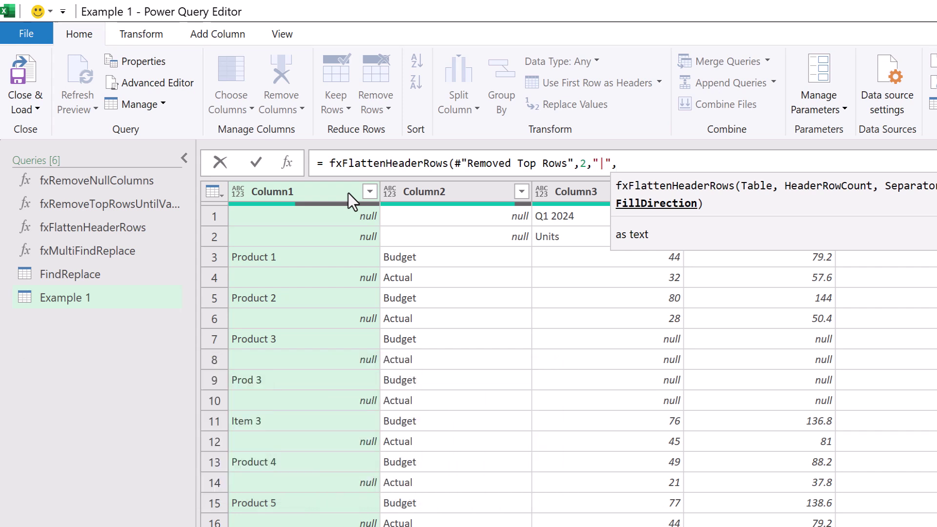
text("Right")
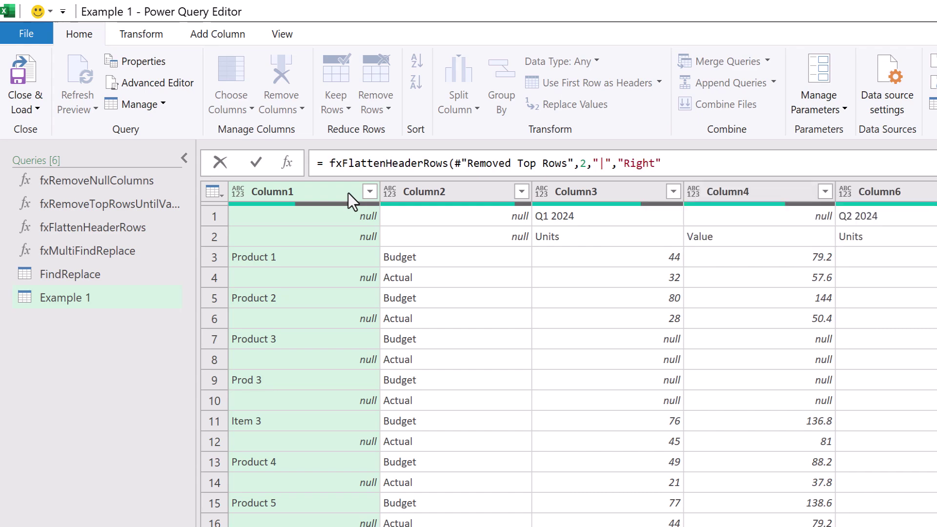
text())
key(Return)
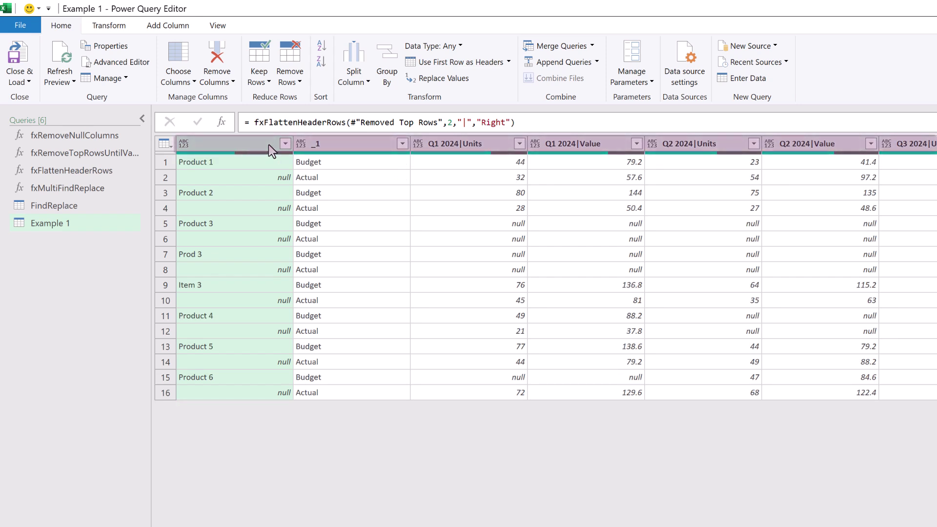
Rename the blank first column to Item and the _1 column to Version
double_click(269, 145)
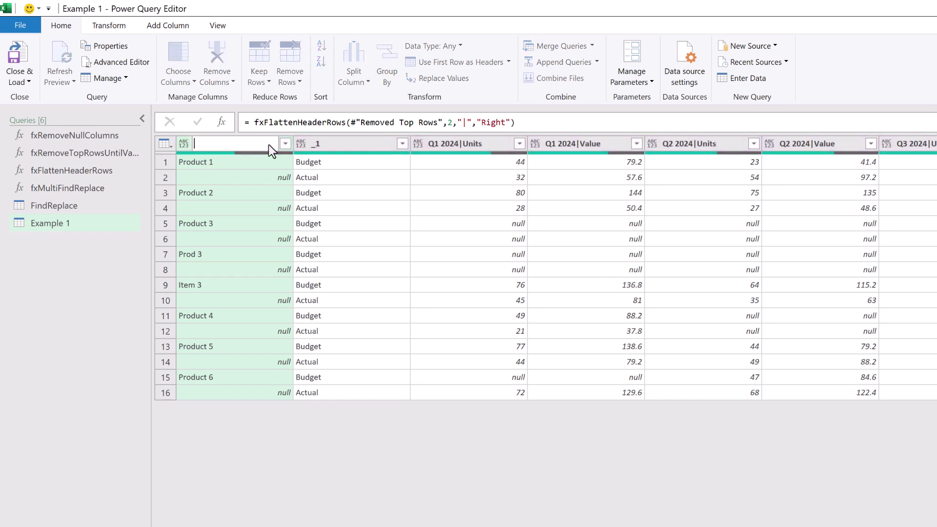
text(Item)
key(Return)
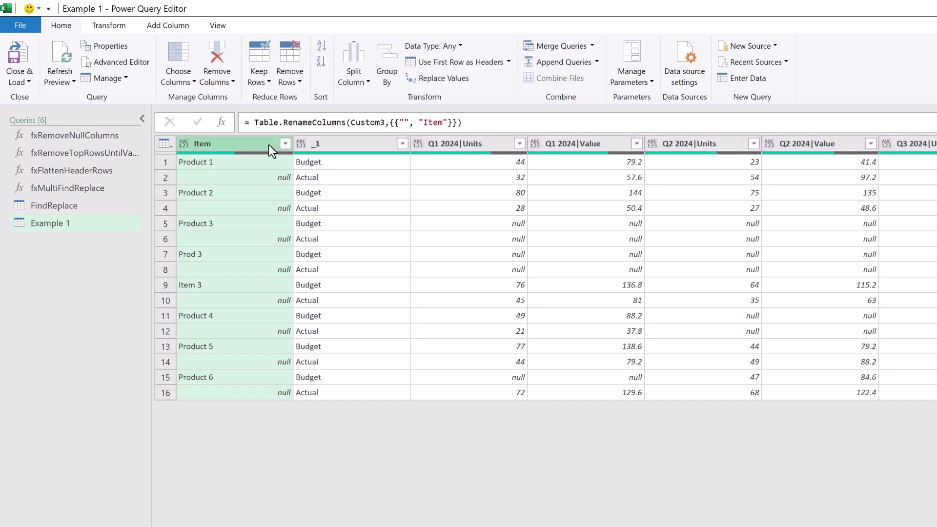
double_click(327, 143)
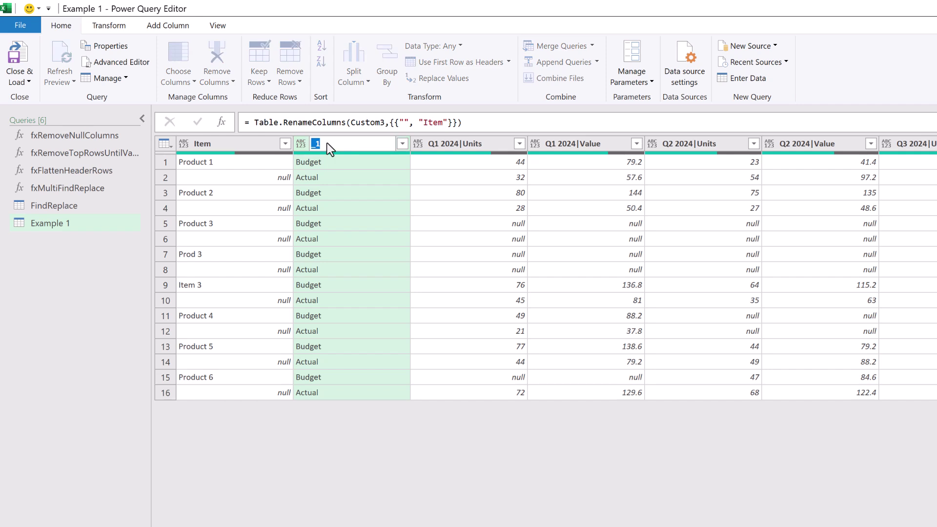
text(Version)
key(Return)
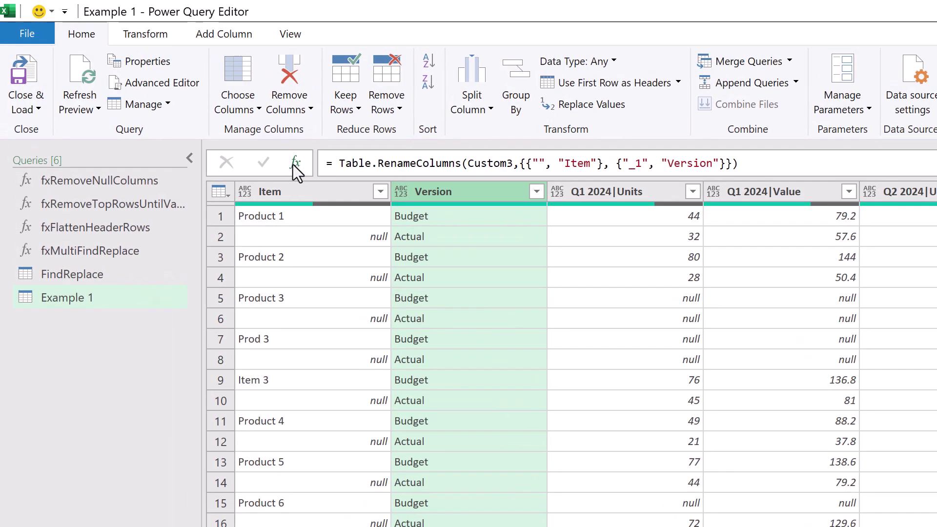
Add a new step calling fxMultiFindReplace on #"Renamed Columns"
click(294, 164)
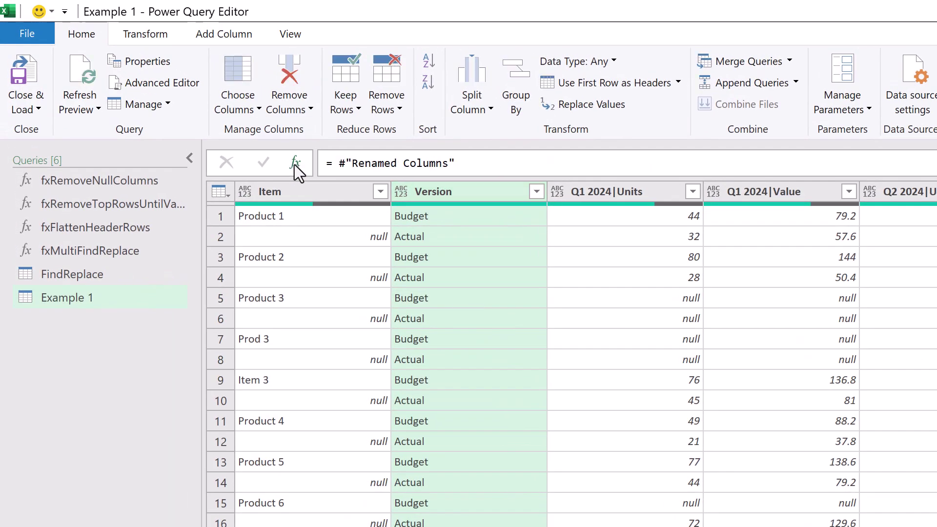
click(335, 163)
text(fxMul)
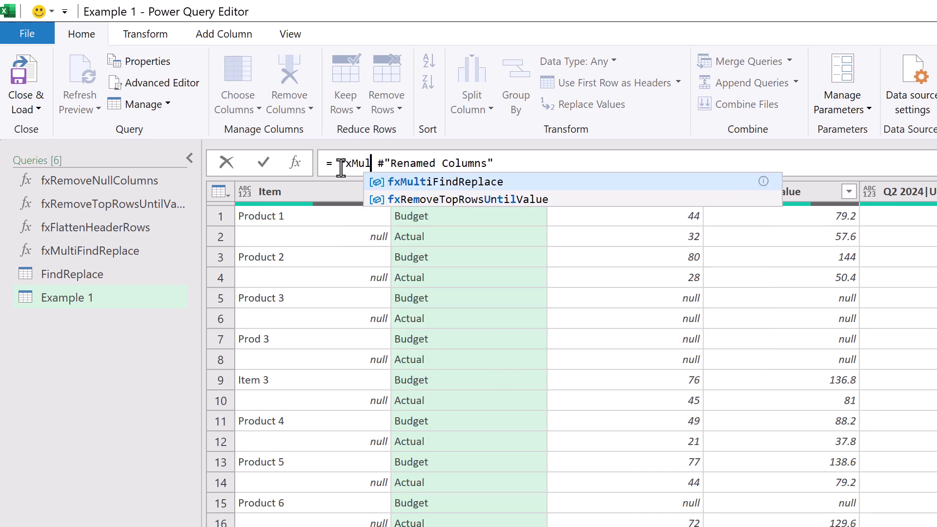
key(Tab)
text(()
key(End)
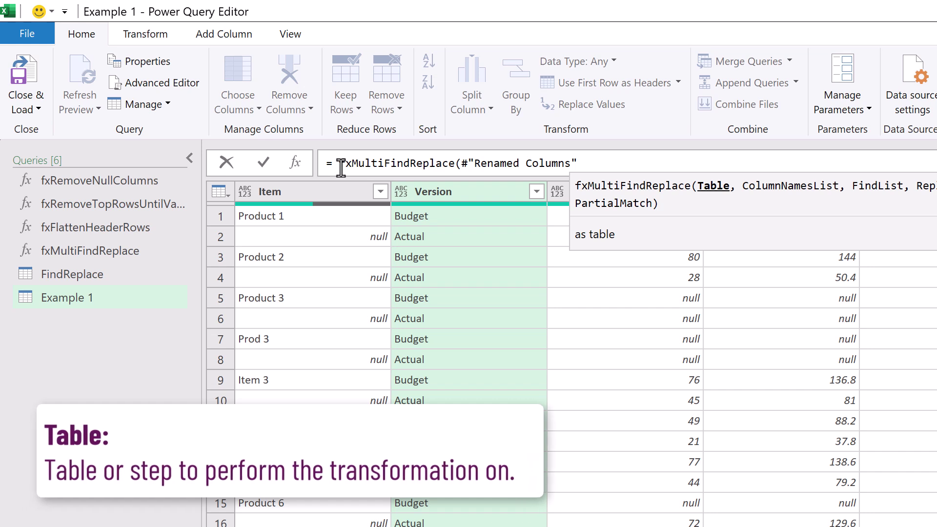
text(,)
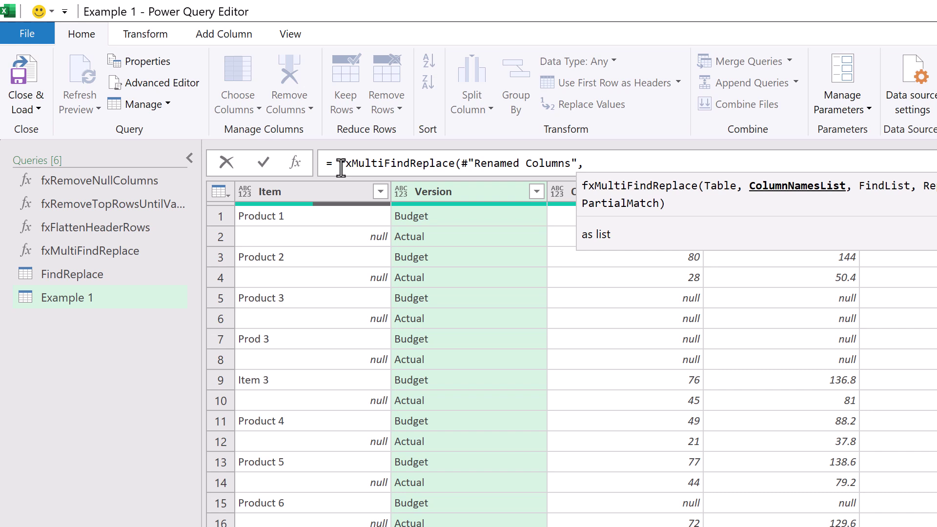
Complete its arguments {"Item"}, FindReplace[Find], FindReplace[Replace], false and commit the step
text({"Item"},)
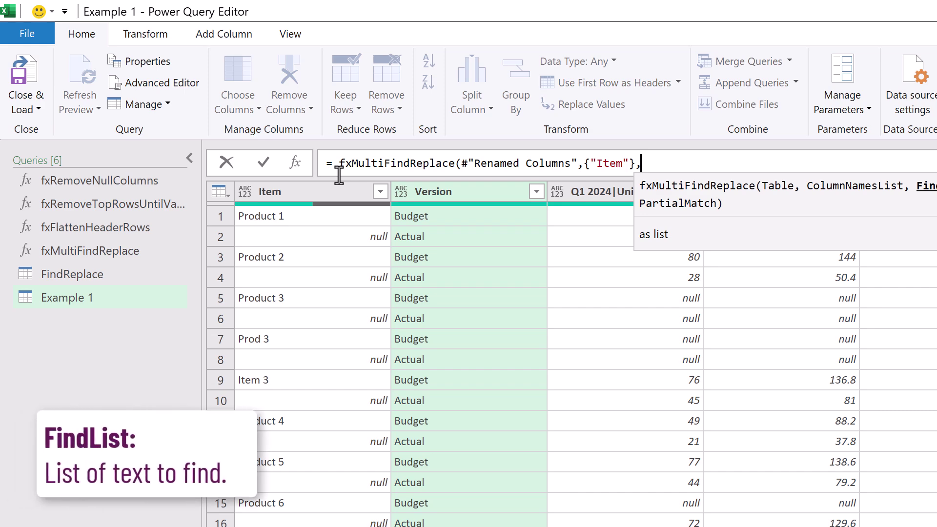
text(Find)
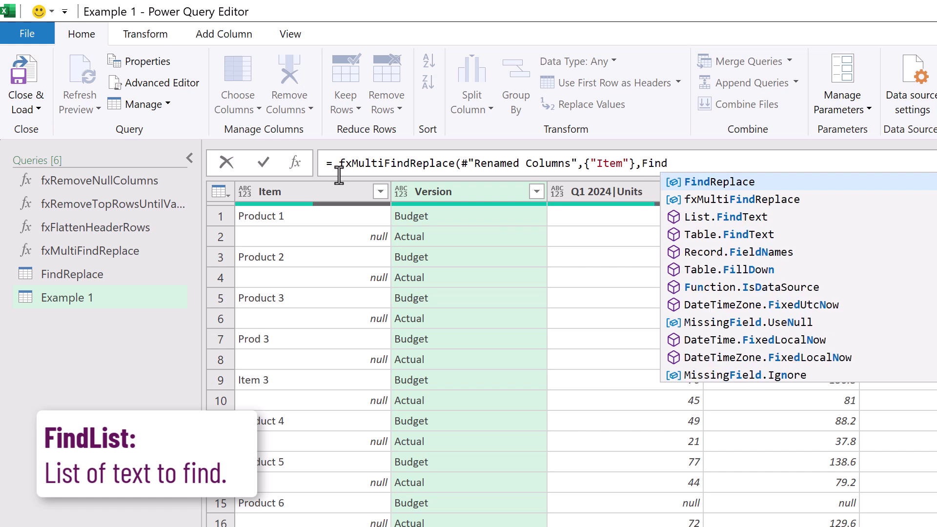
key(Tab)
text([Find],)
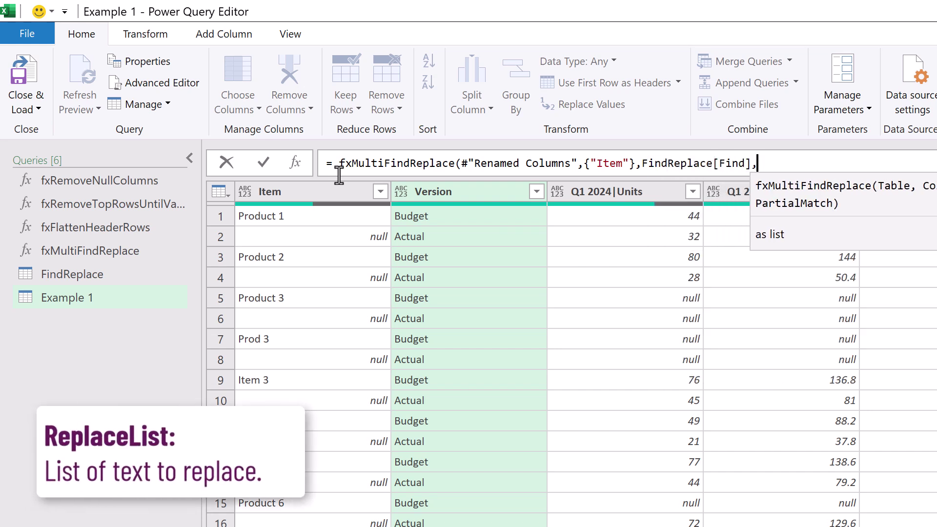
text(Find)
key(Tab)
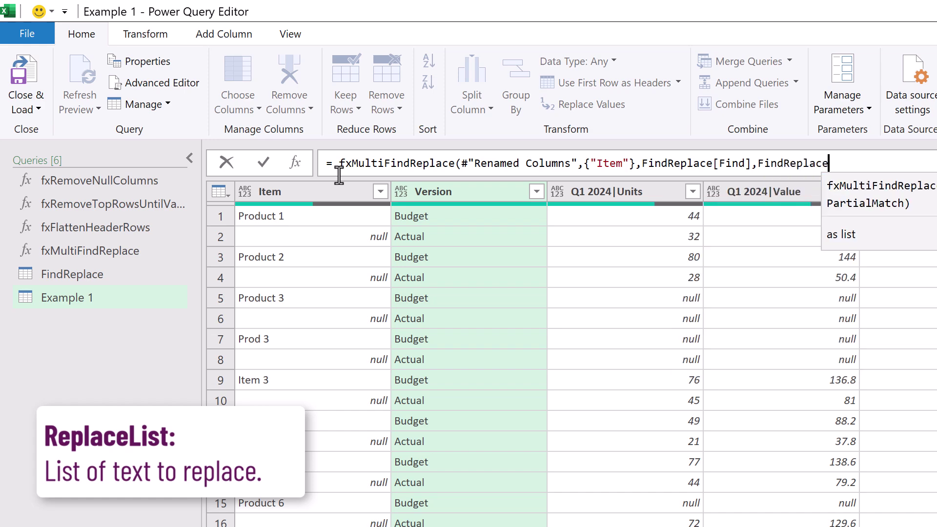
text([Replace)
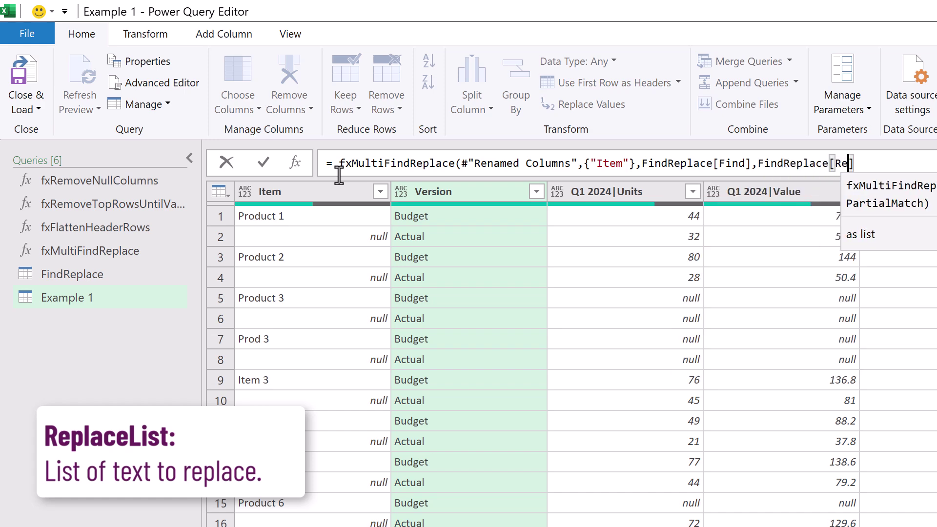
text(],)
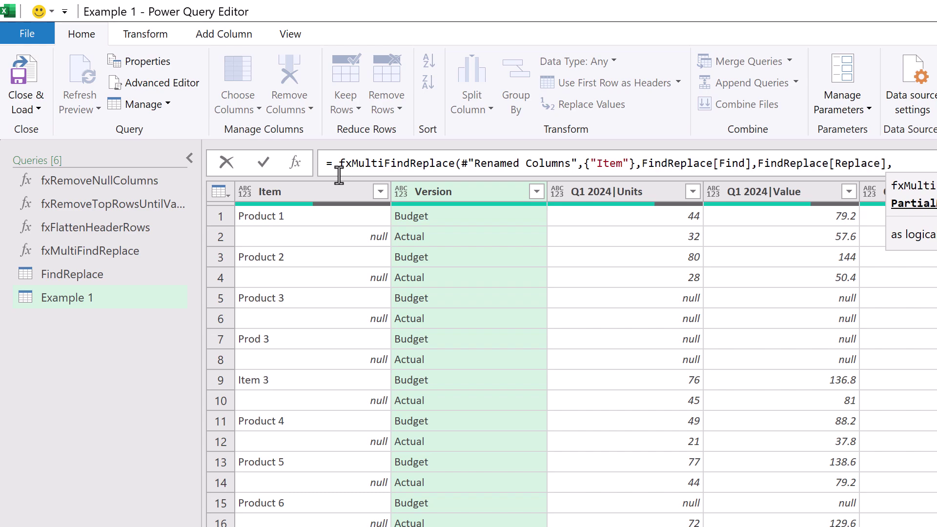
text(false)
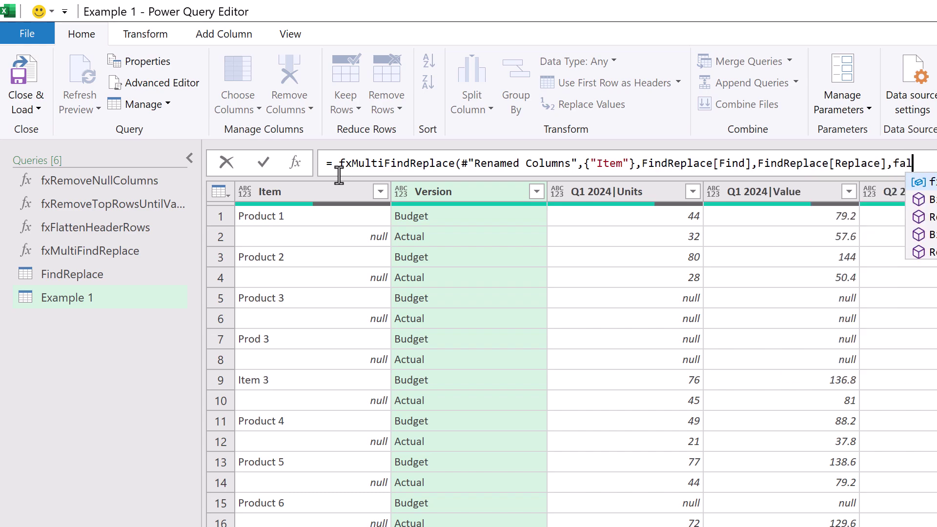
text())
key(Return)
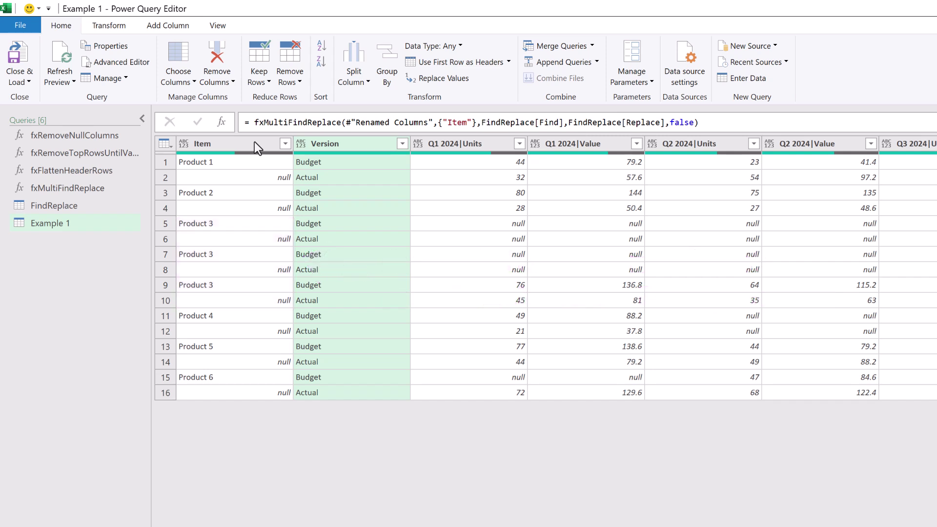
Fill the Item column down so null rows take the product name above
click(254, 142)
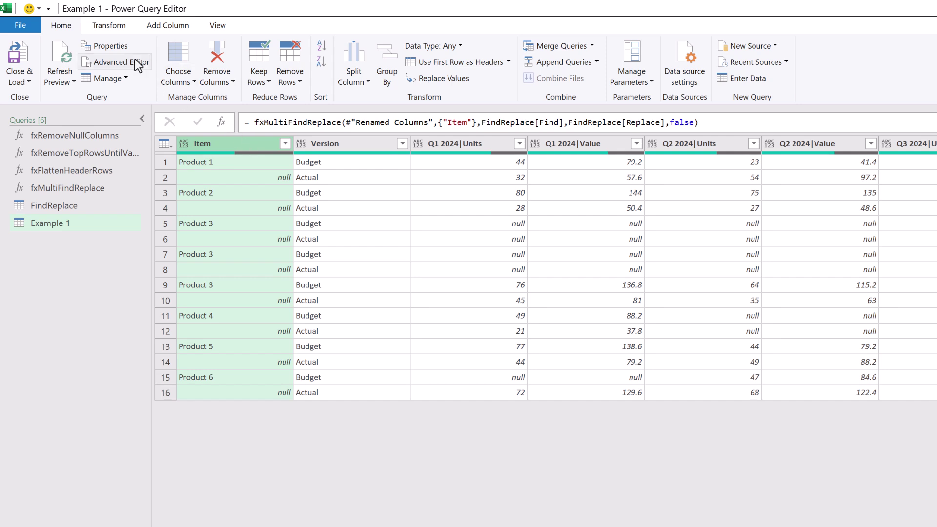
click(114, 27)
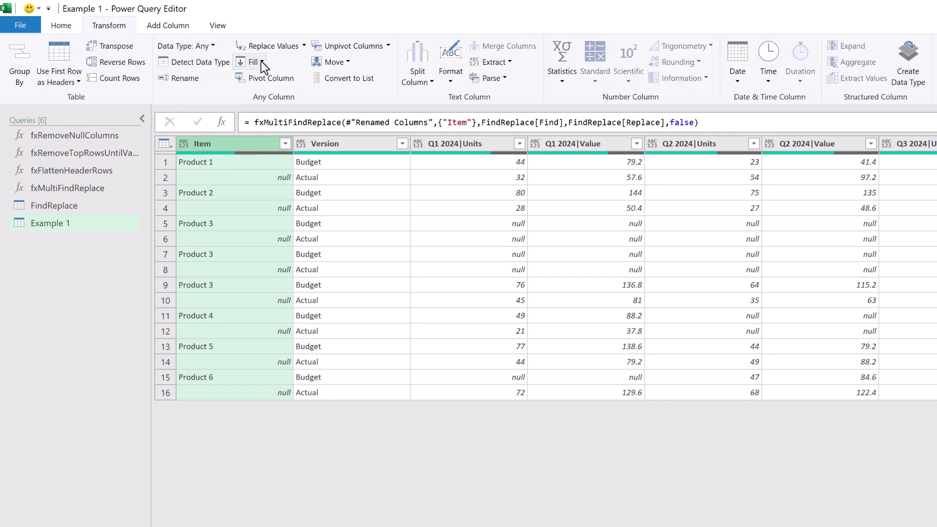
click(253, 62)
click(262, 79)
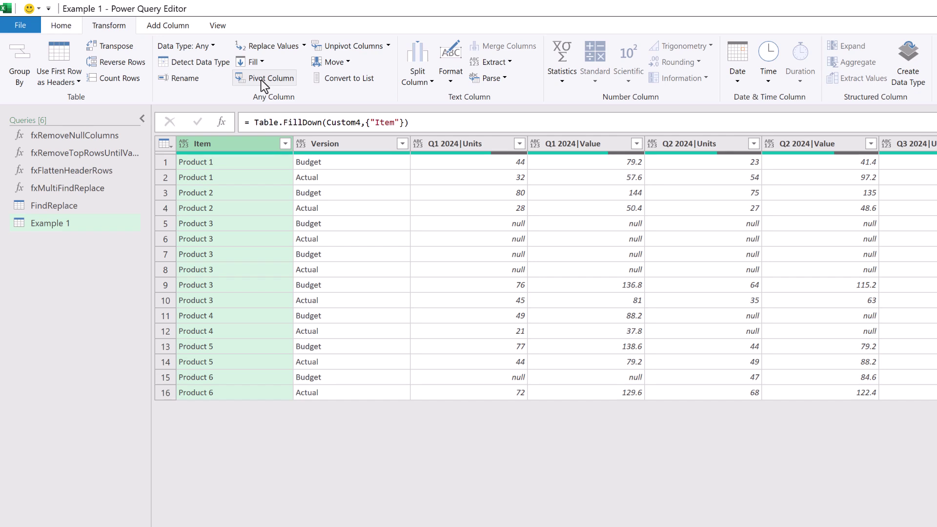
With Item and Version selected, unpivot all other columns into Attribute and Value
ctrl+click(333, 143)
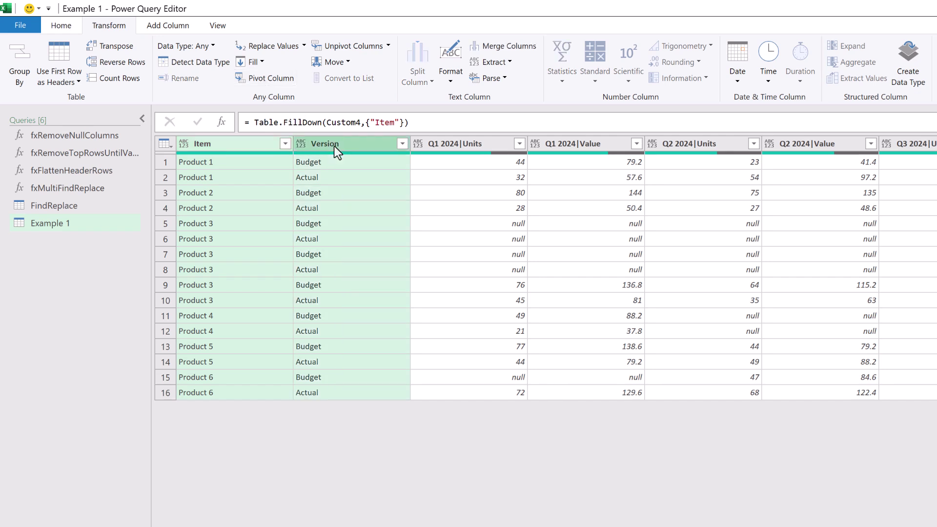
click(391, 52)
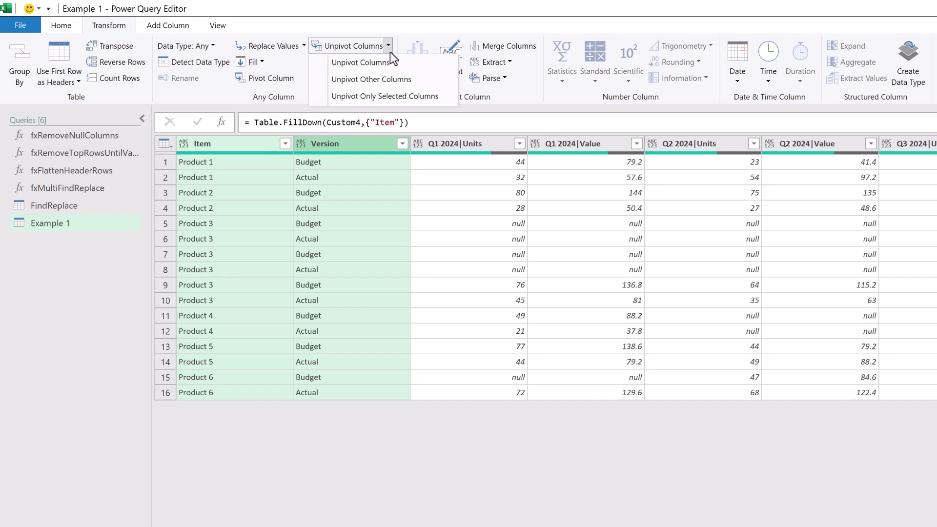
click(390, 77)
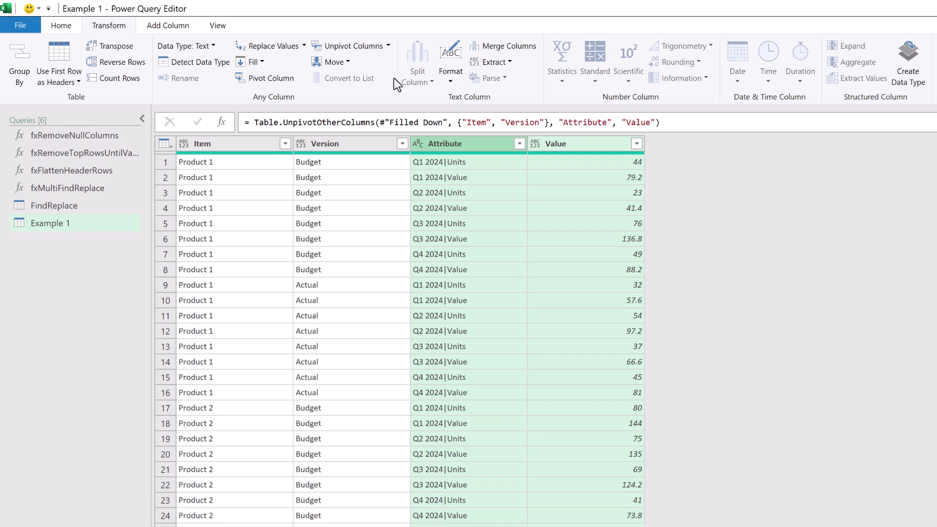
Split Attribute at a custom '|' delimiter into Attribute.1 and Attribute.2, then delete the Changed Type step
click(442, 143)
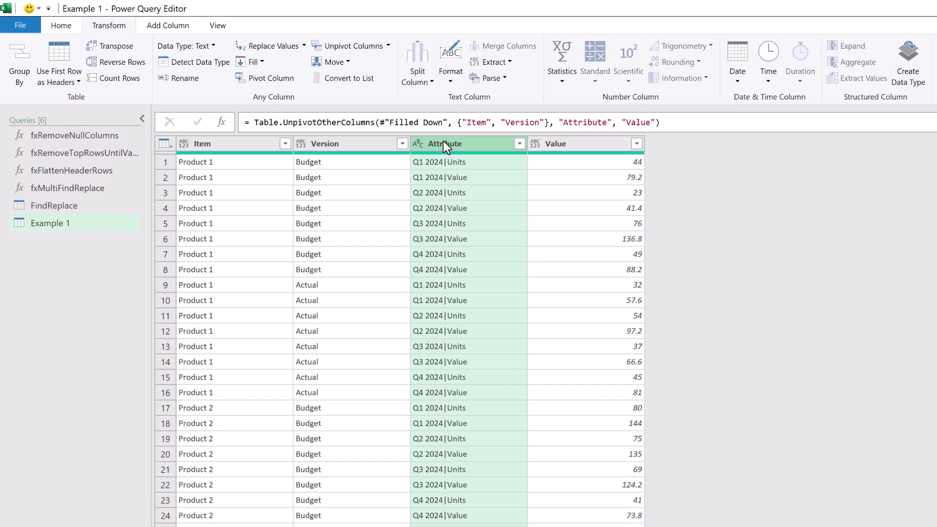
click(419, 75)
click(434, 96)
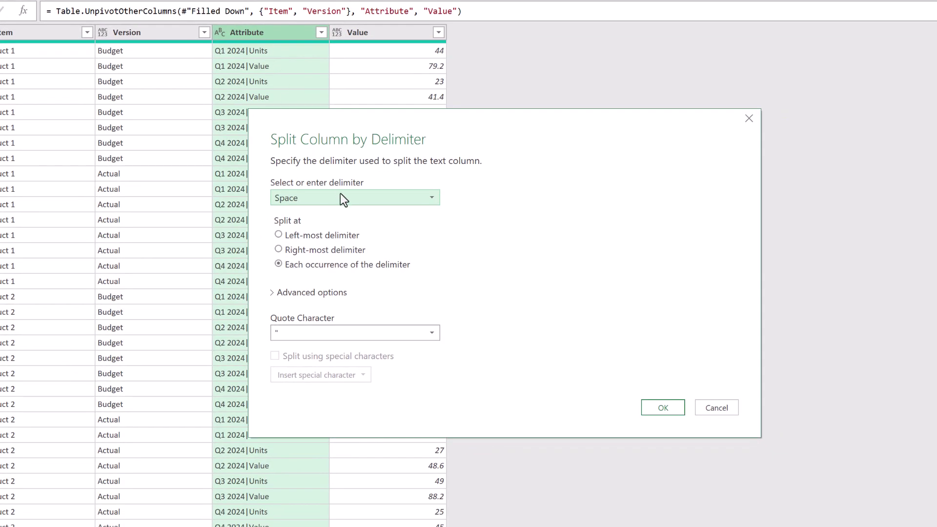
click(343, 200)
click(344, 299)
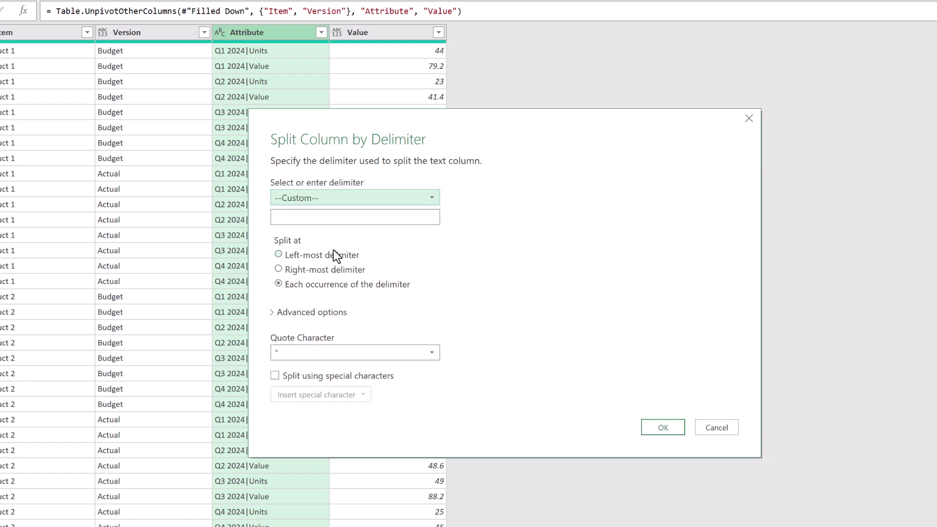
click(329, 217)
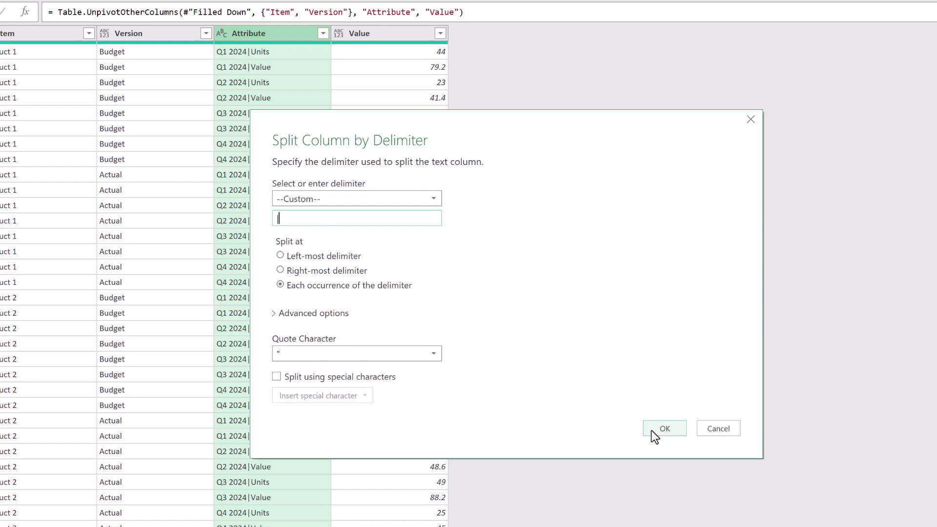
click(655, 431)
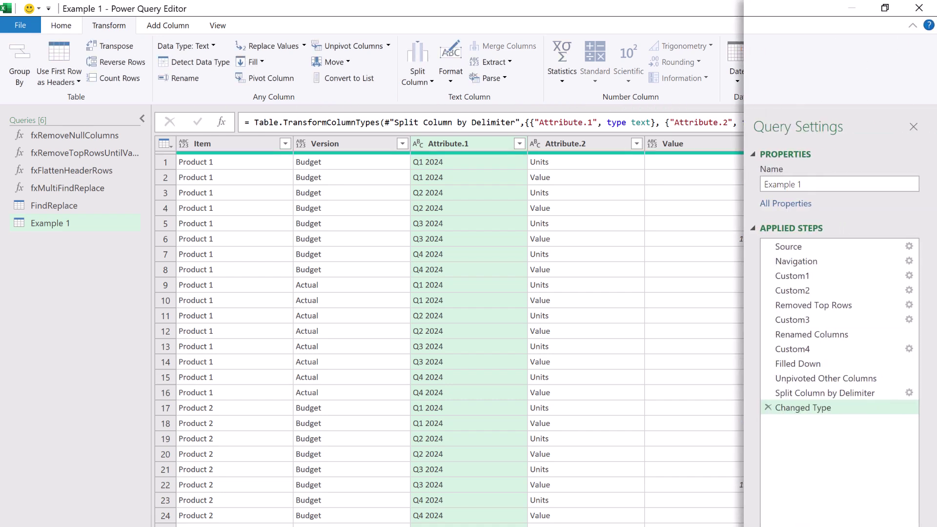
click(768, 407)
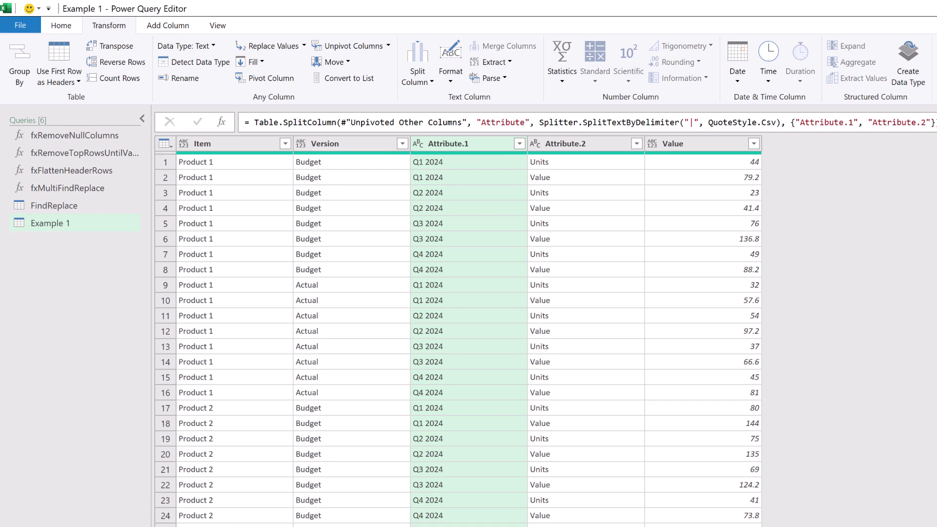
Pivot Attribute.2 into Units and Value columns, taking the figures from the Value column
click(551, 143)
click(259, 78)
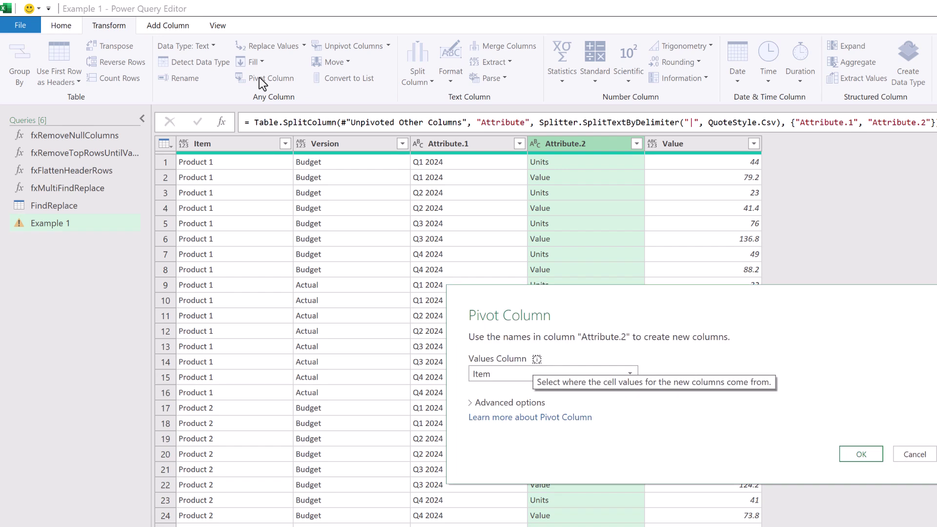
click(516, 373)
click(517, 431)
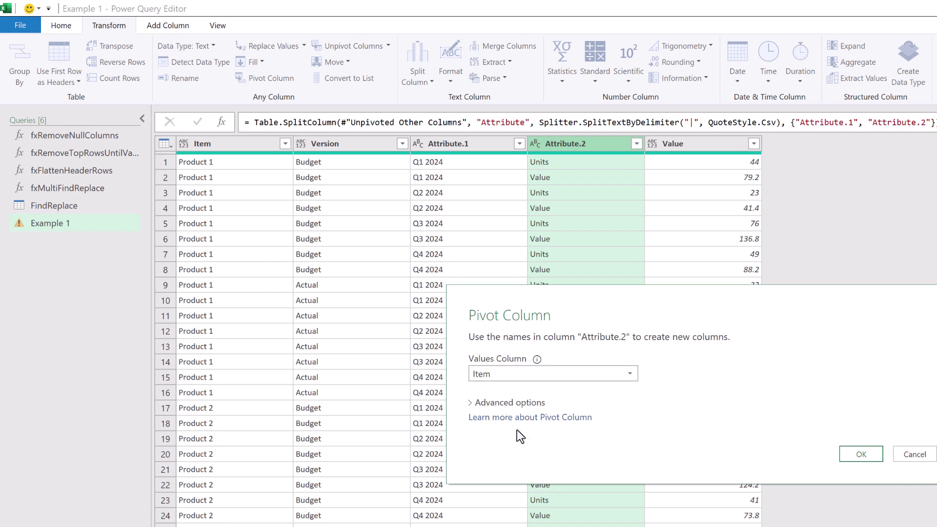
click(867, 458)
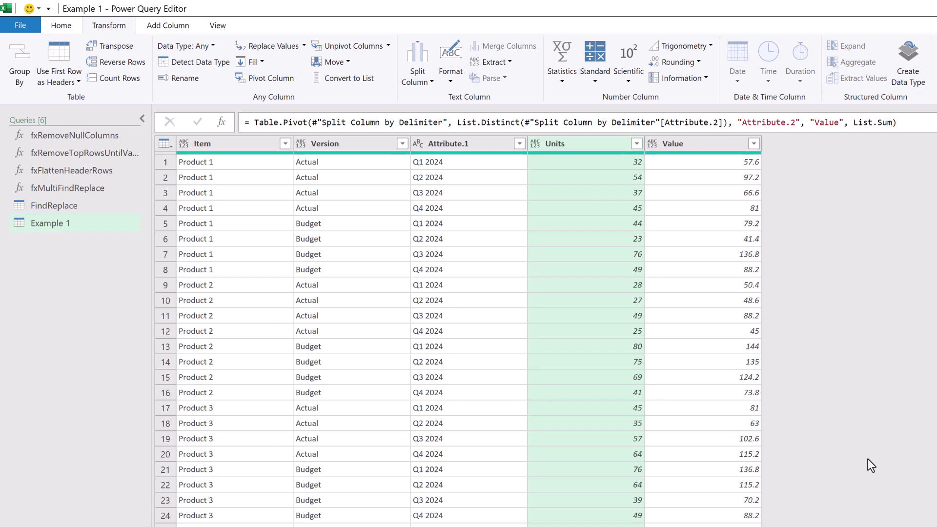
Split Attribute.1 at the space into Attribute.1.1 quarters and Attribute.1.2 years, removing the Changed Type step
click(461, 148)
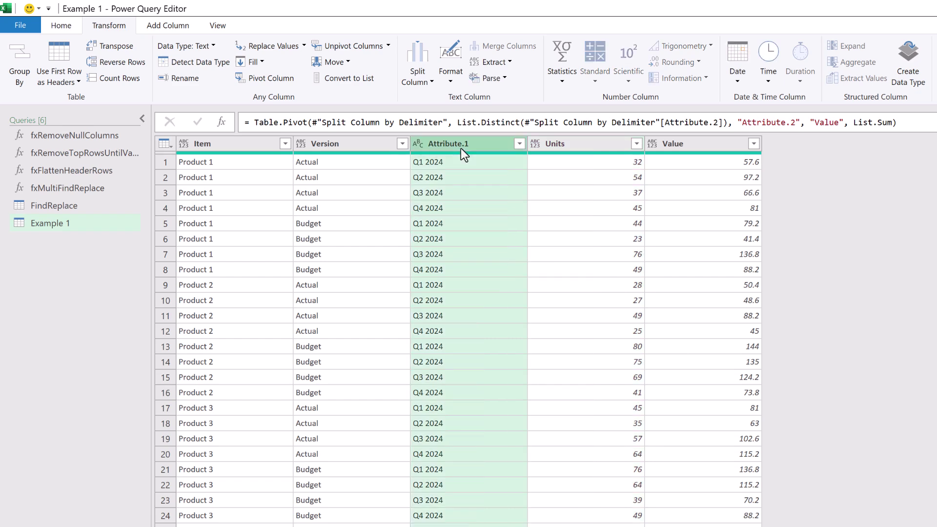
click(416, 80)
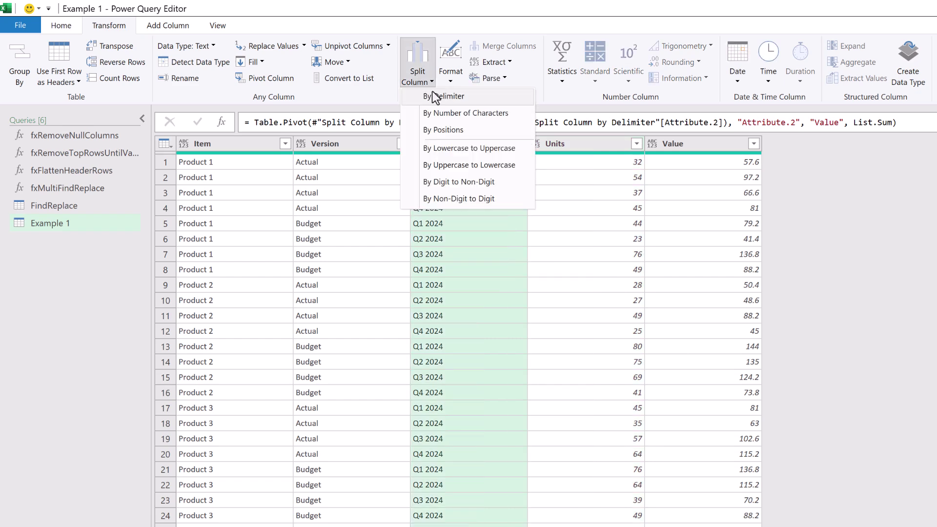
click(431, 92)
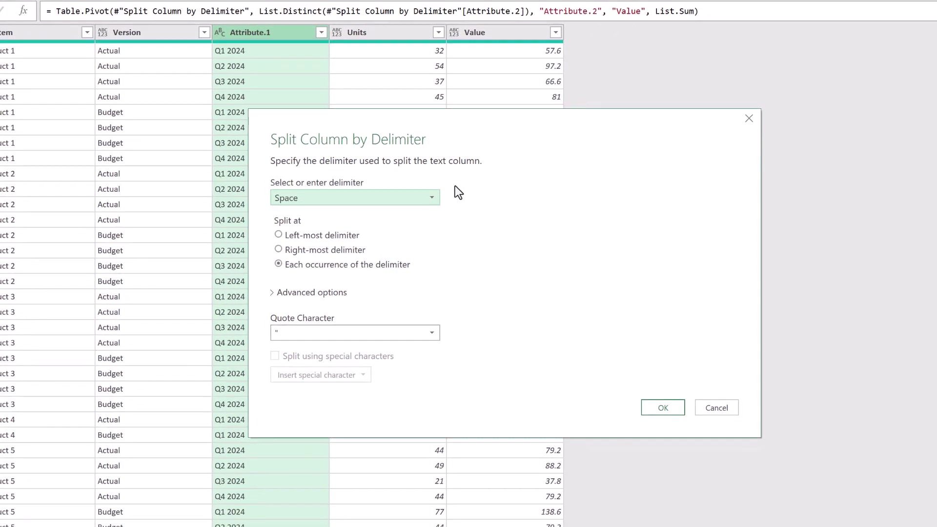
click(658, 411)
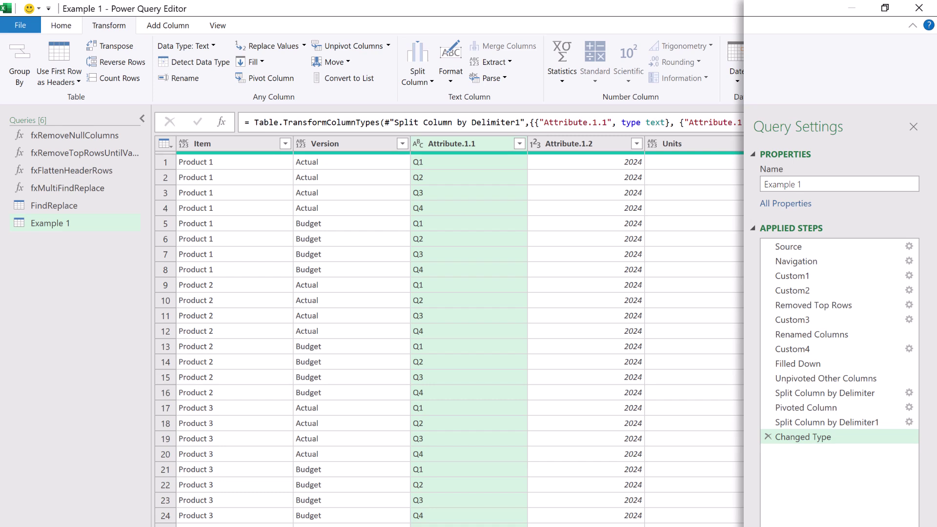
click(767, 436)
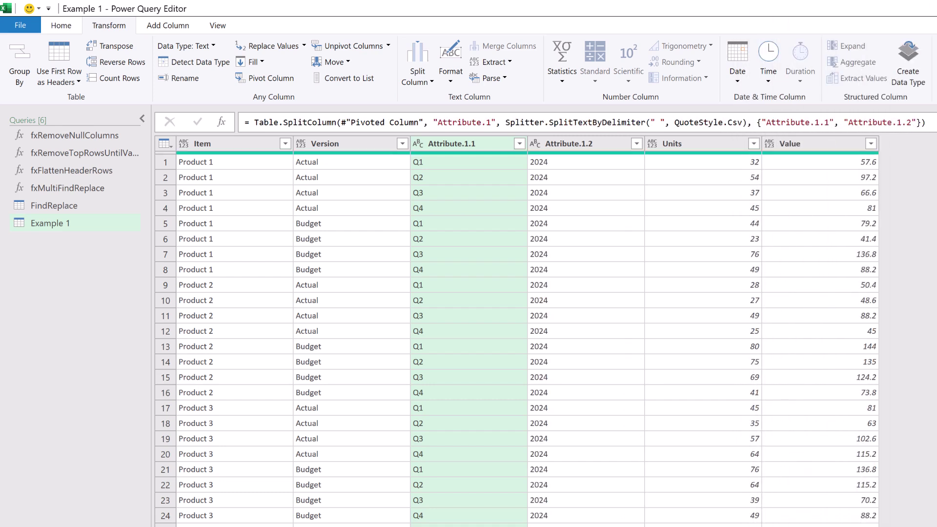
Rename Attribute.1.1 to 'Quarter' and Attribute.1.2 to 'Year'
double_click(474, 148)
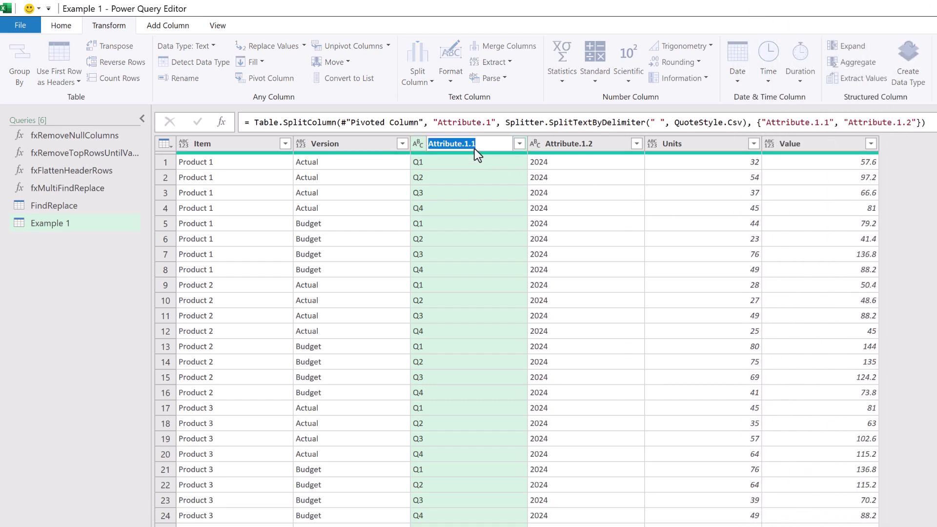
text(Quarter)
key(Return)
click(557, 148)
double_click(558, 147)
text(Year)
key(Return)
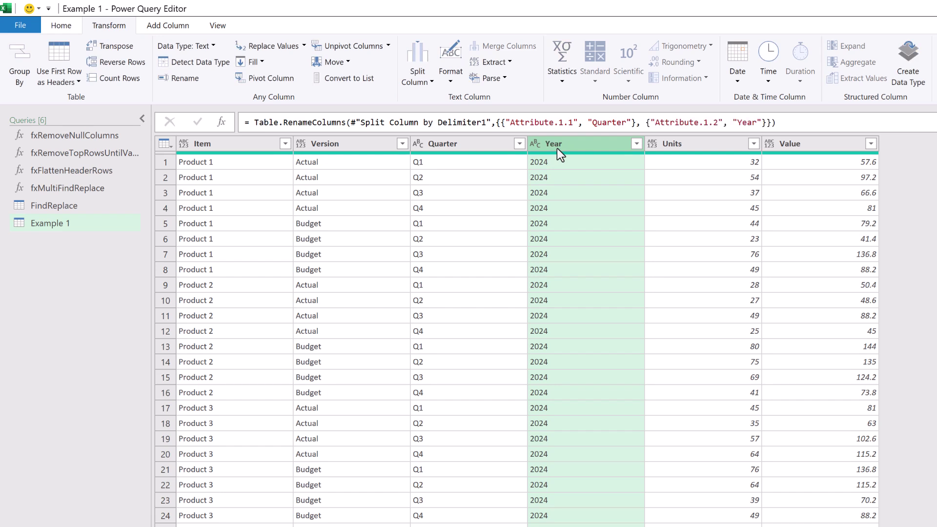
Set Item, Version and Quarter to Text, Year to Whole Number, Units and Value to Decimal Number
click(251, 143)
shift+click(456, 145)
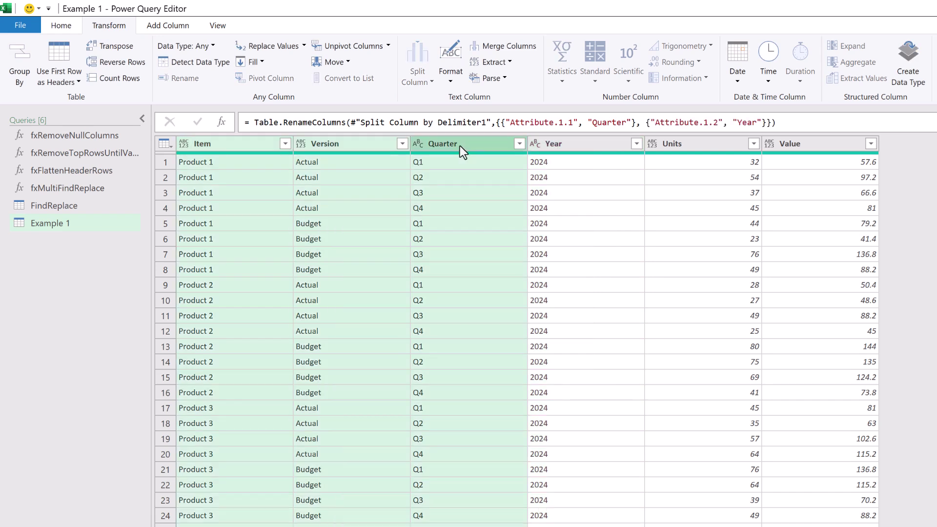
click(420, 145)
click(435, 288)
click(535, 144)
click(566, 191)
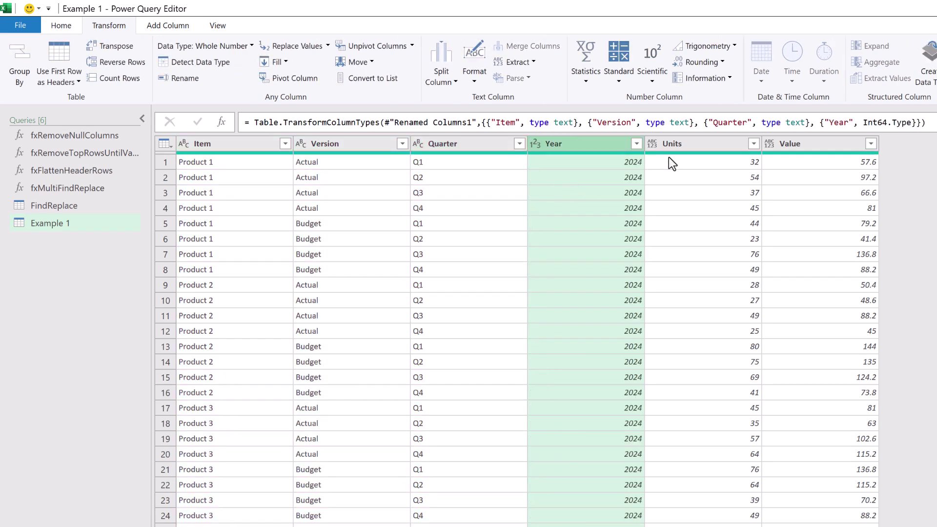
click(695, 148)
shift+click(791, 145)
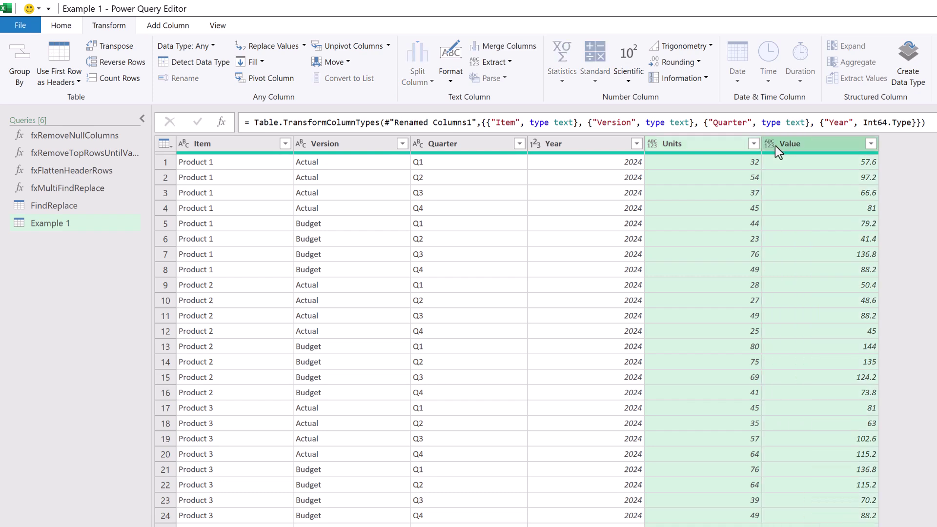
click(772, 146)
click(777, 157)
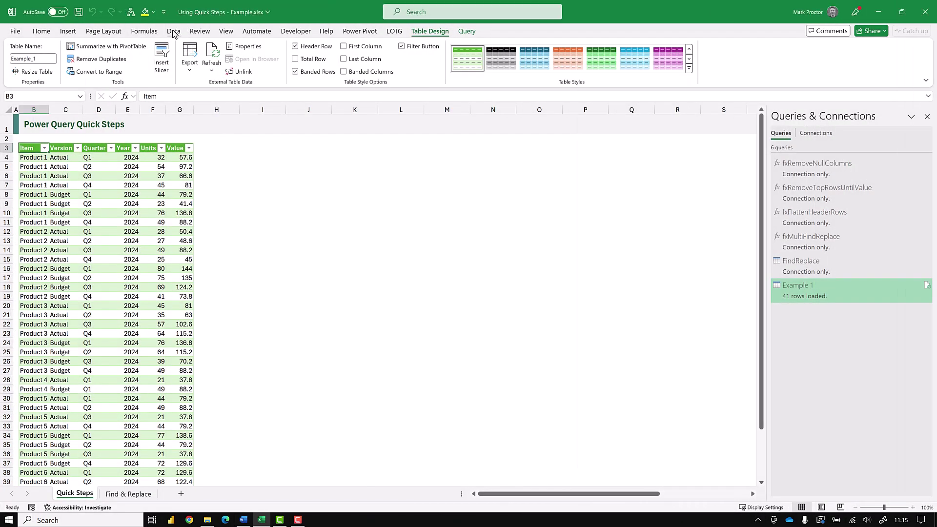
Refresh the Example 1 query so the table grows from 41 to 53 rows with Q1 2025 data
click(174, 32)
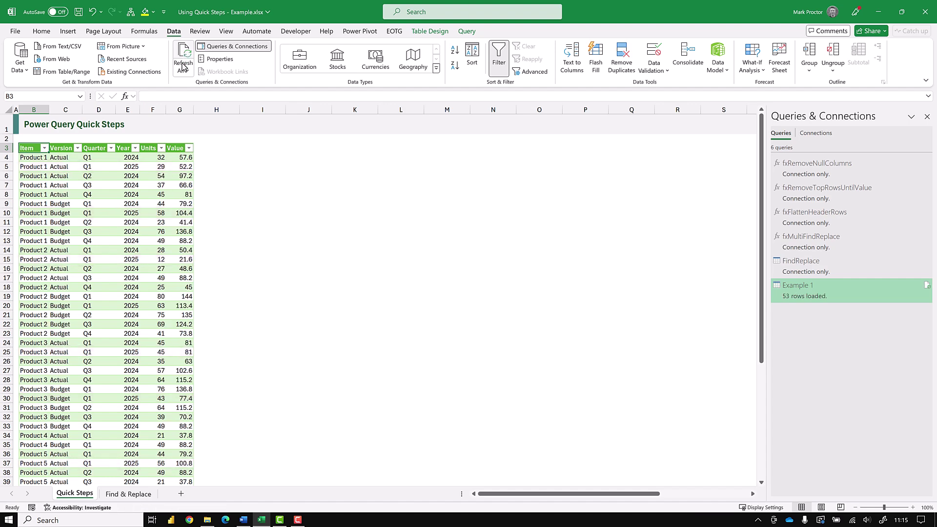
scroll(201, 193, down, 8)
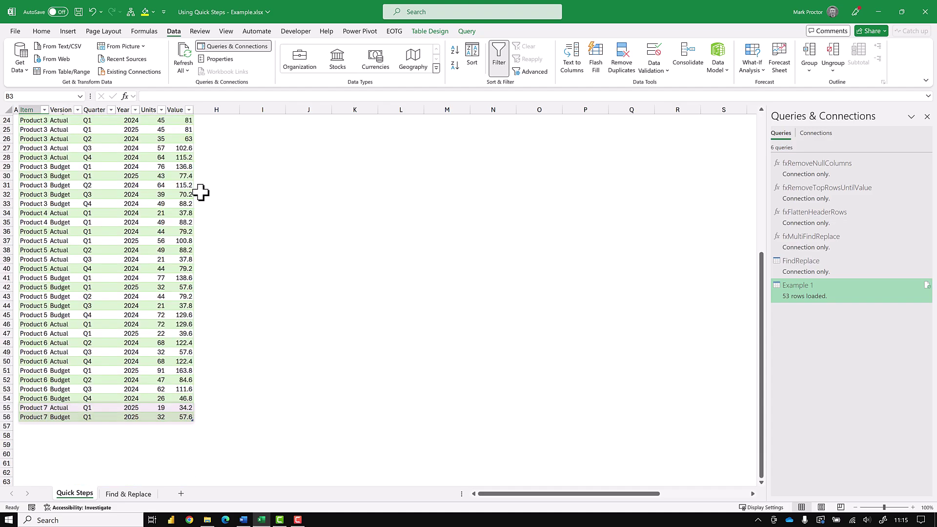